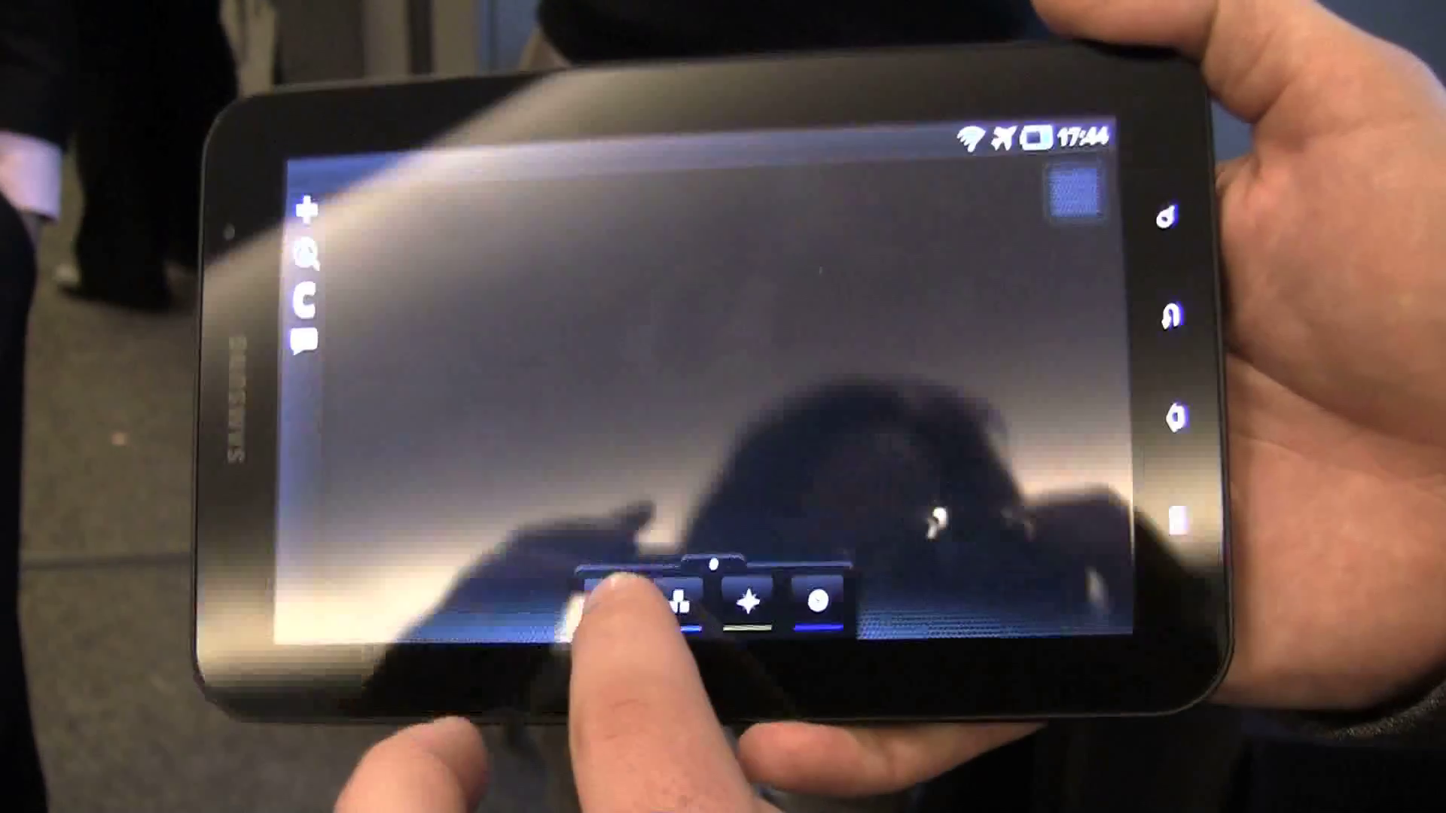
# Step: Open the people collection and add the ExB company contact as a filter
pyautogui.click(647, 576)
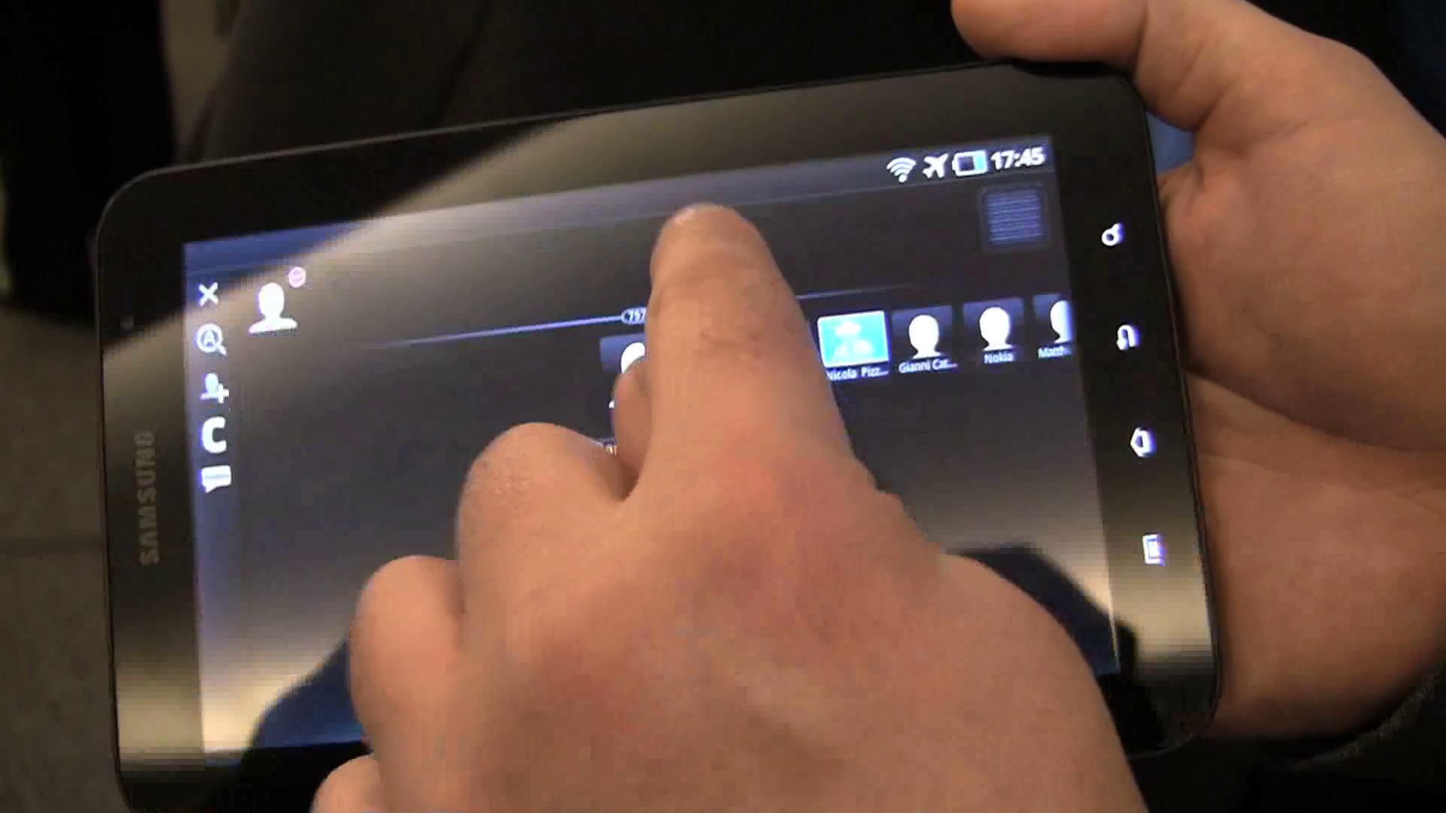
pyautogui.moveTo(700, 350); pyautogui.dragTo(353, 282)
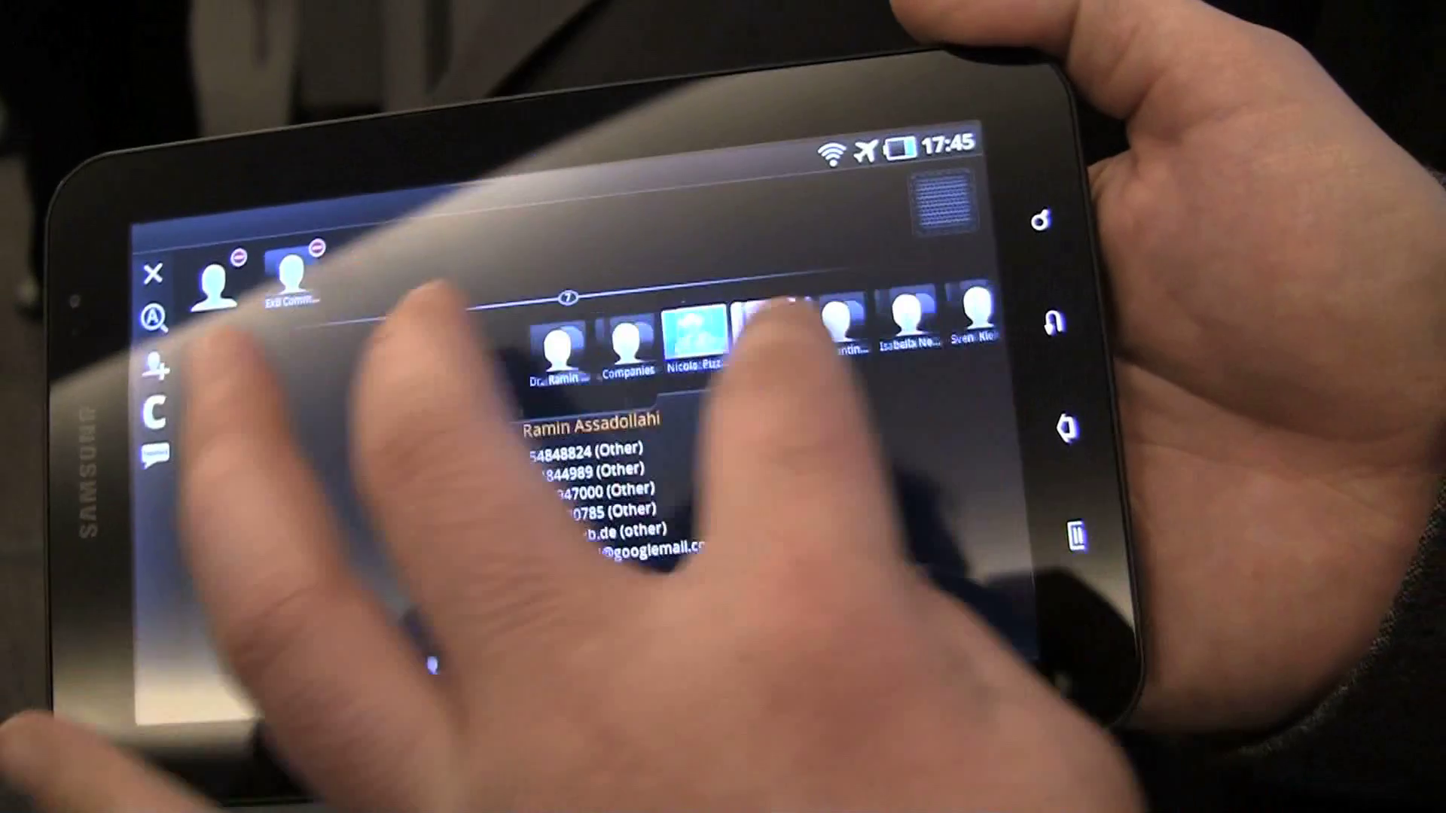
pyautogui.moveTo(903, 339)
pyautogui.mouseDown()
pyautogui.moveTo(722, 339)
pyautogui.moveTo(531, 373)
pyautogui.mouseUp()
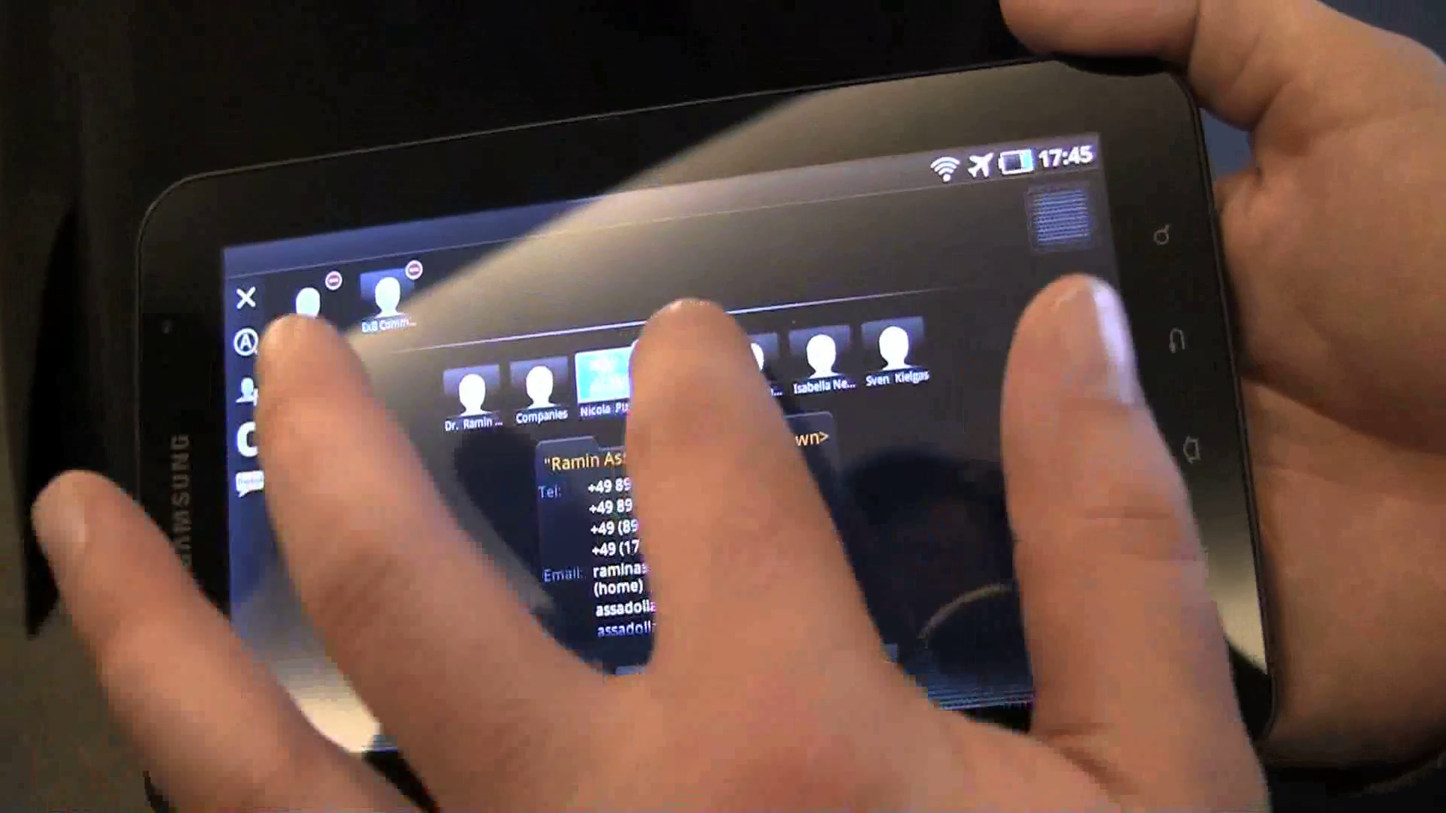
# Step: Bring up the contact's call options, then dismiss the phone number chooser
pyautogui.click(711, 338)
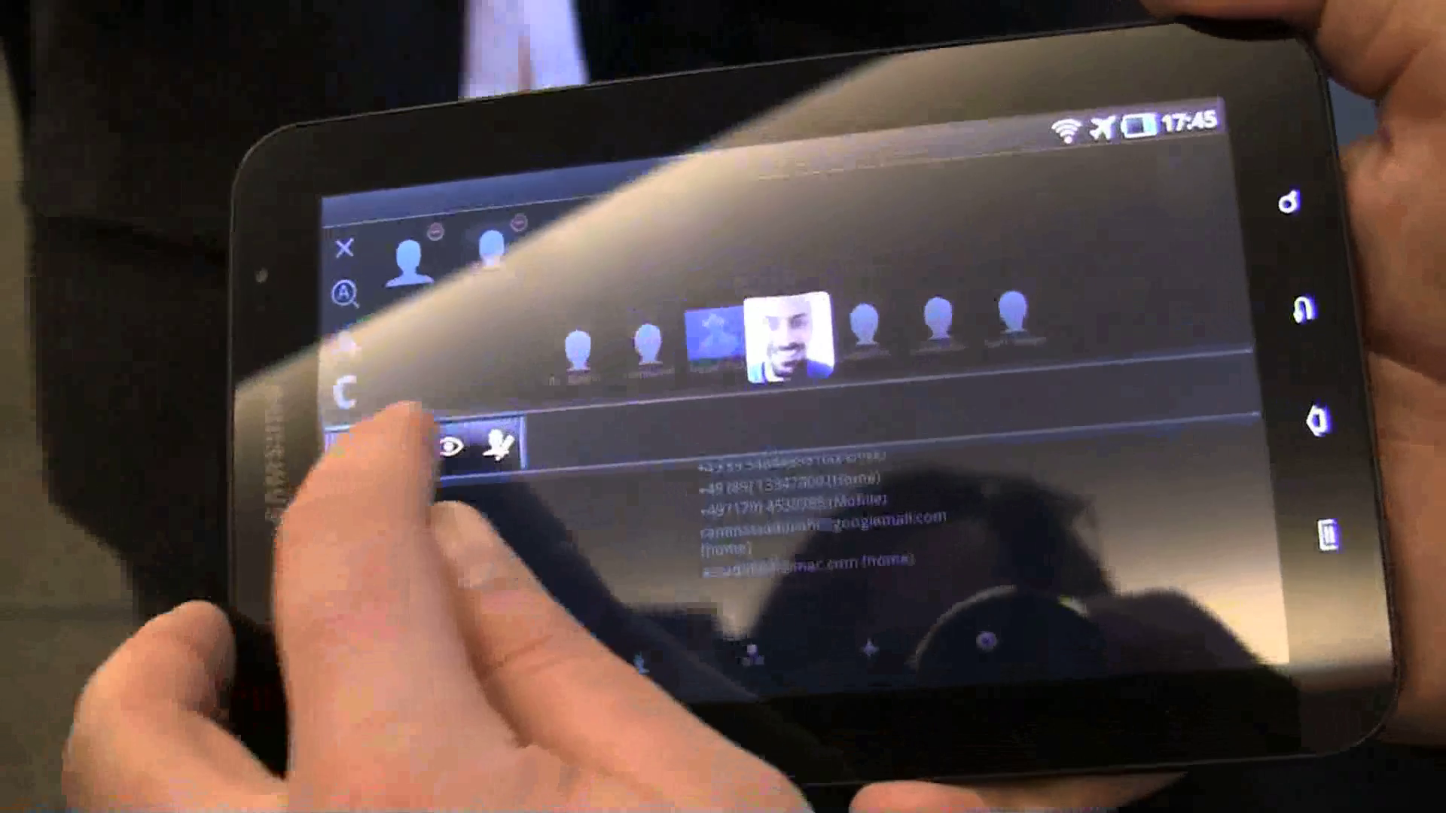
pyautogui.click(348, 433)
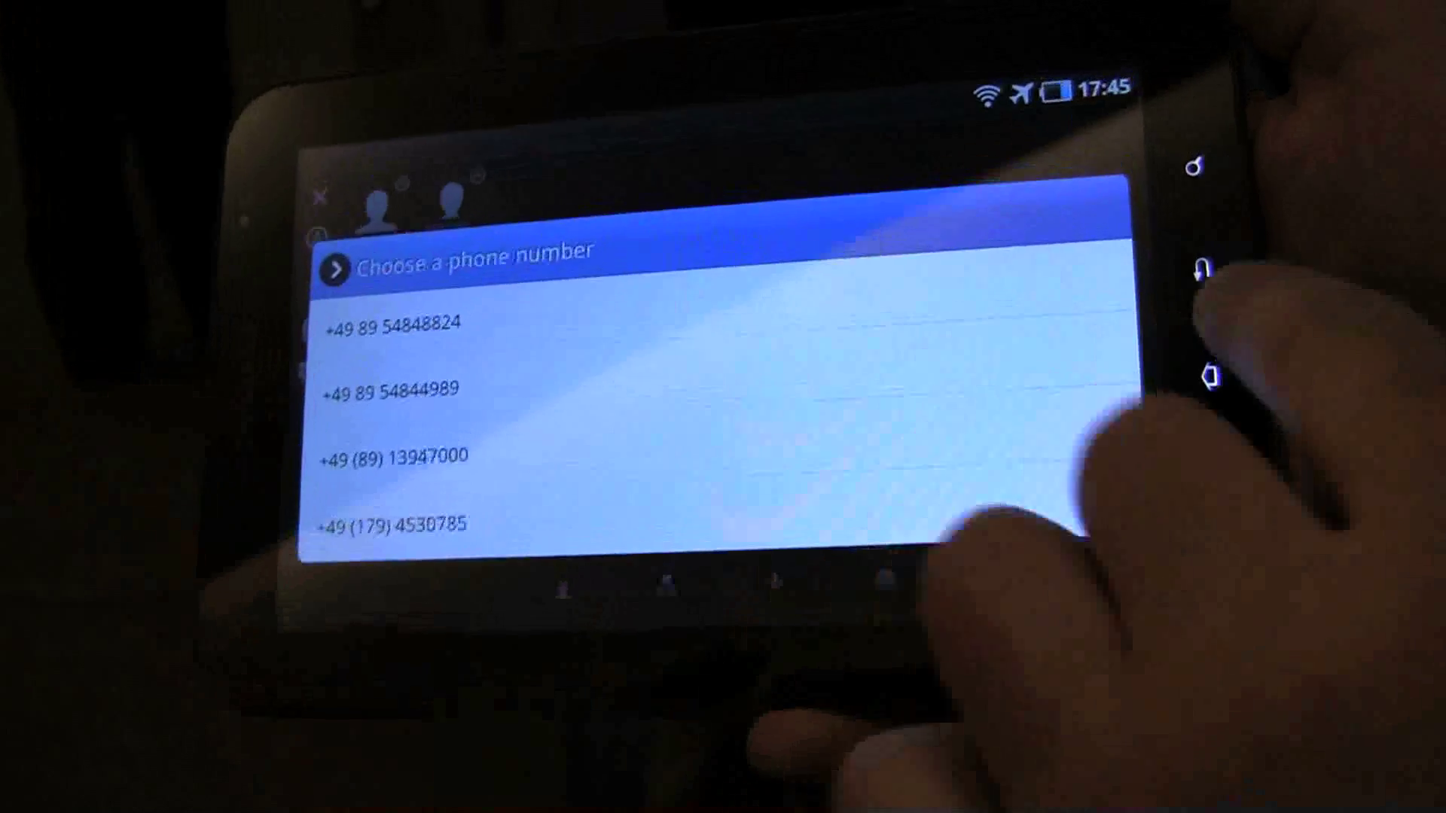
pyautogui.click(1201, 305)
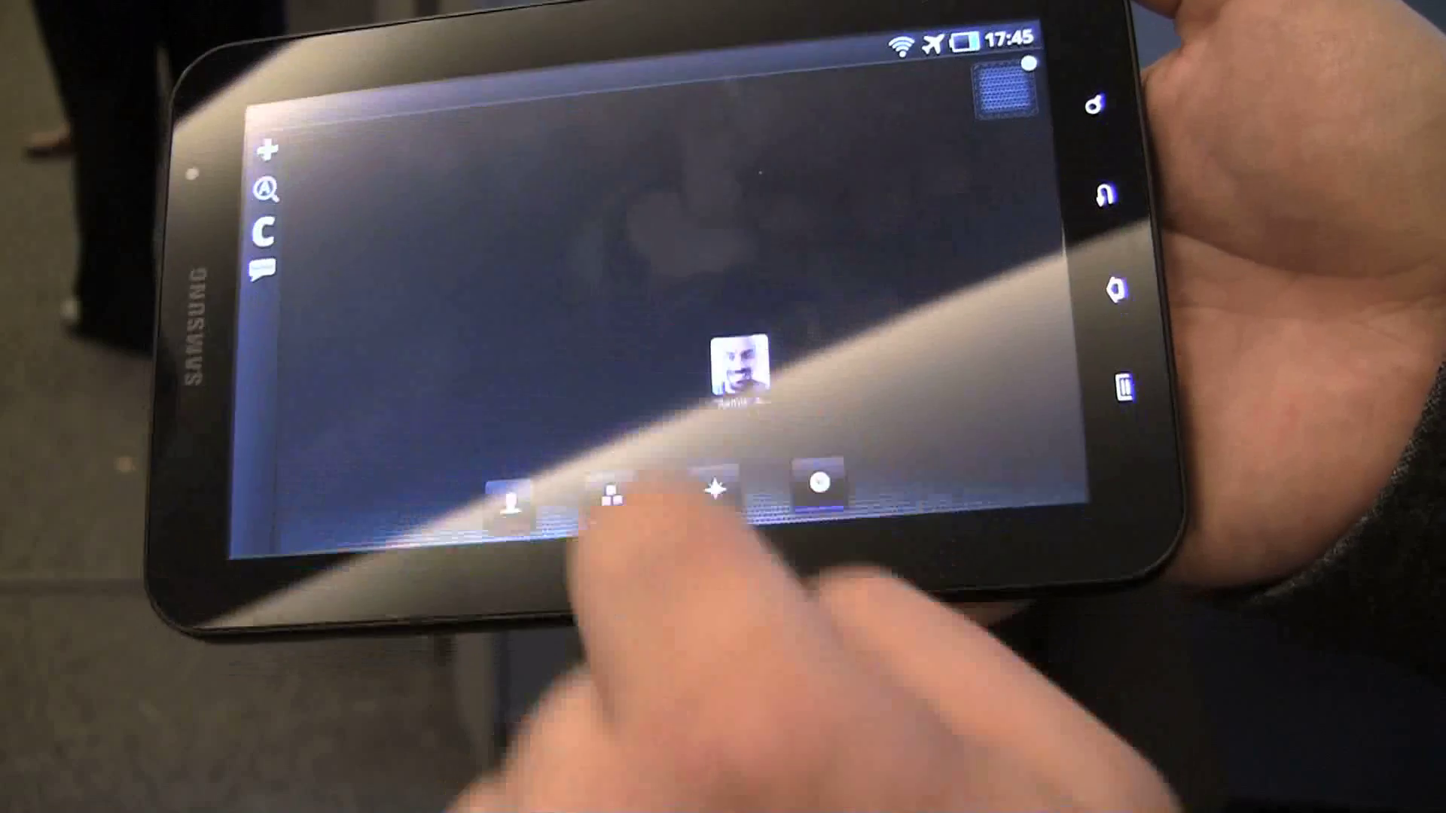
# Step: Open the places collection, view the Düsseldorf entry, and swipe on toward facebook.com
pyautogui.click(611, 495)
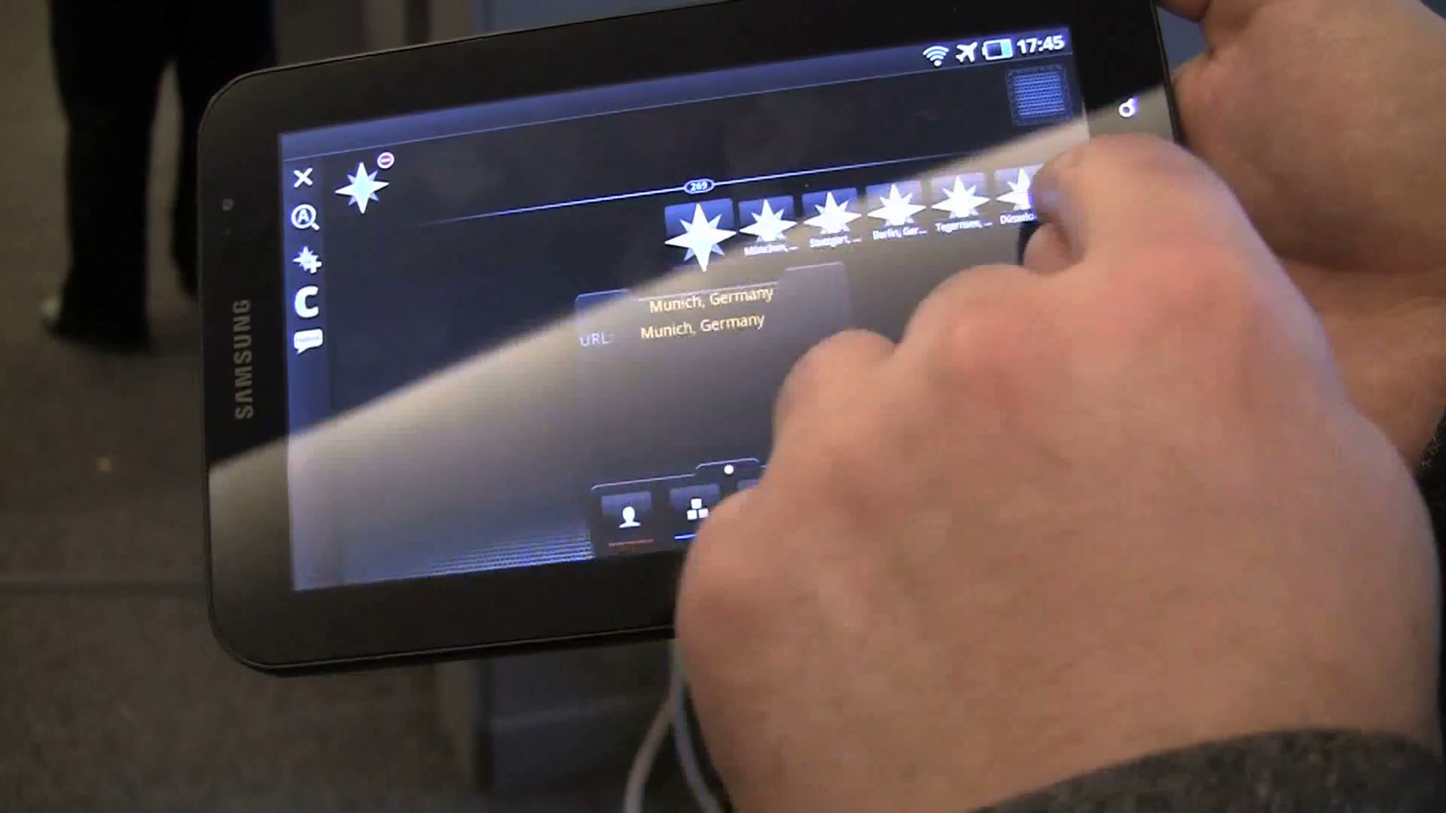
pyautogui.moveTo(1000, 215); pyautogui.dragTo(791, 203)
pyautogui.click(746, 198)
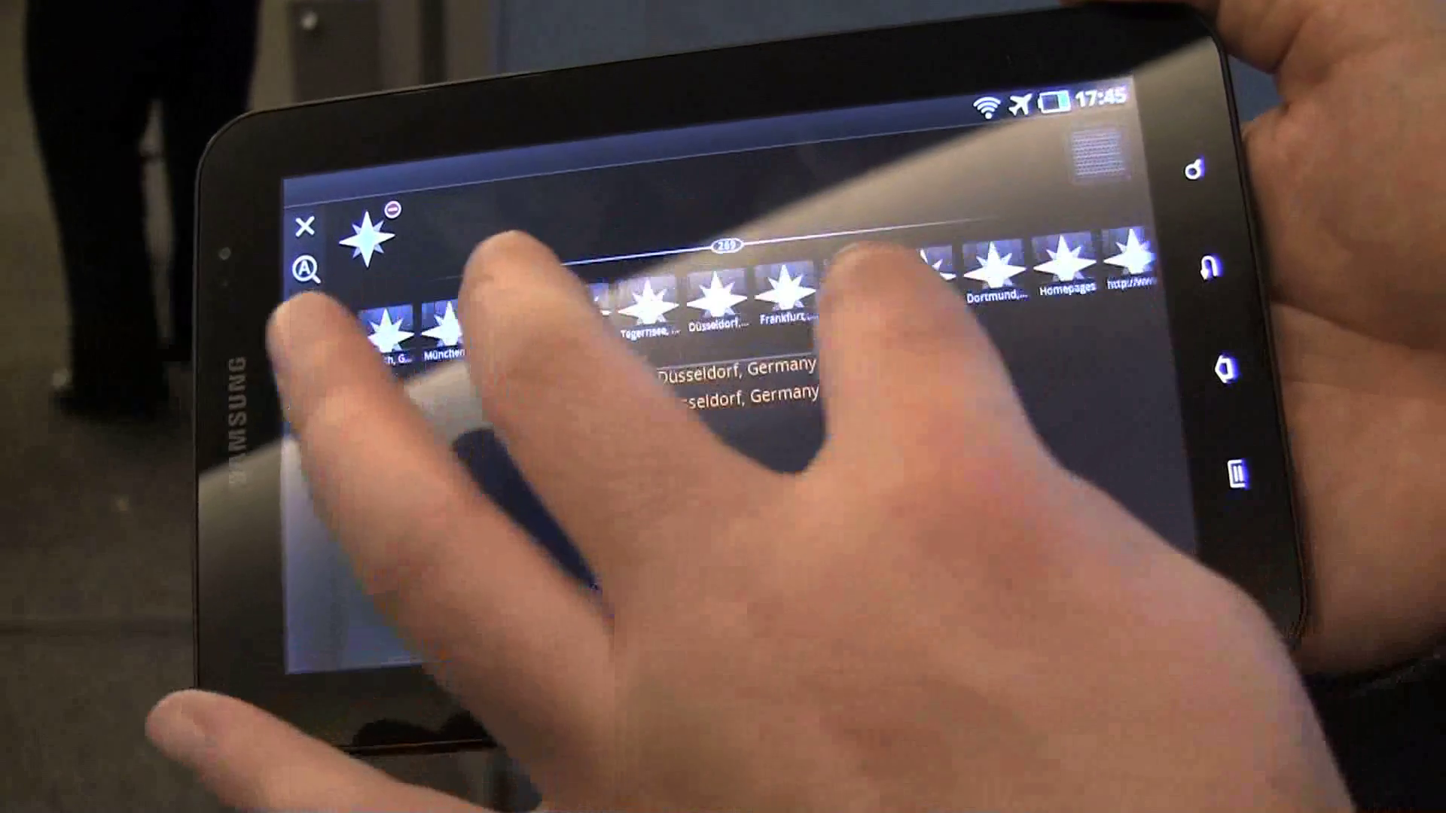
pyautogui.moveTo(904, 271); pyautogui.dragTo(724, 276)
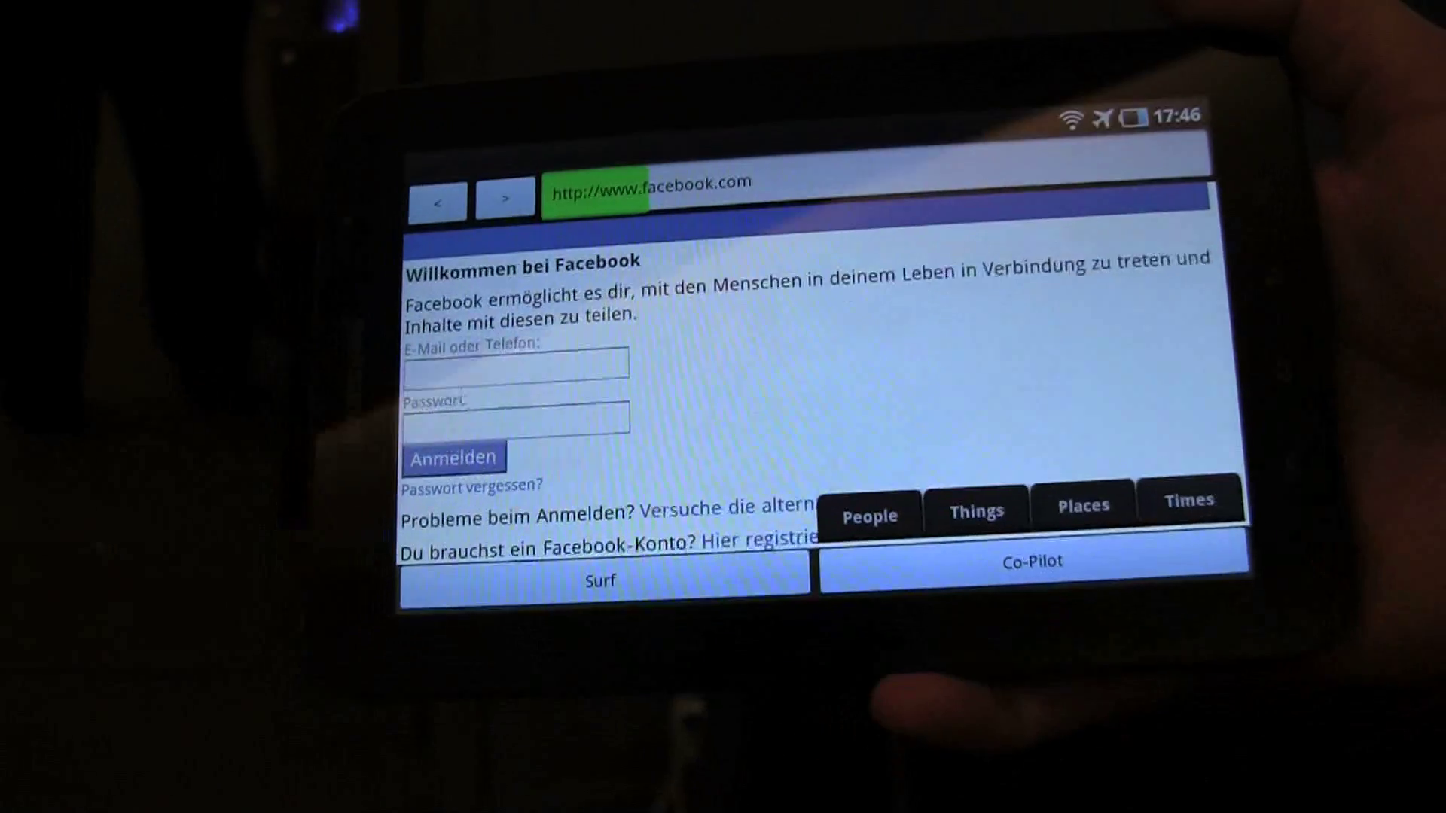
# Step: Leave the facebook.com browser and close the places collection
pyautogui.click(1192, 436)
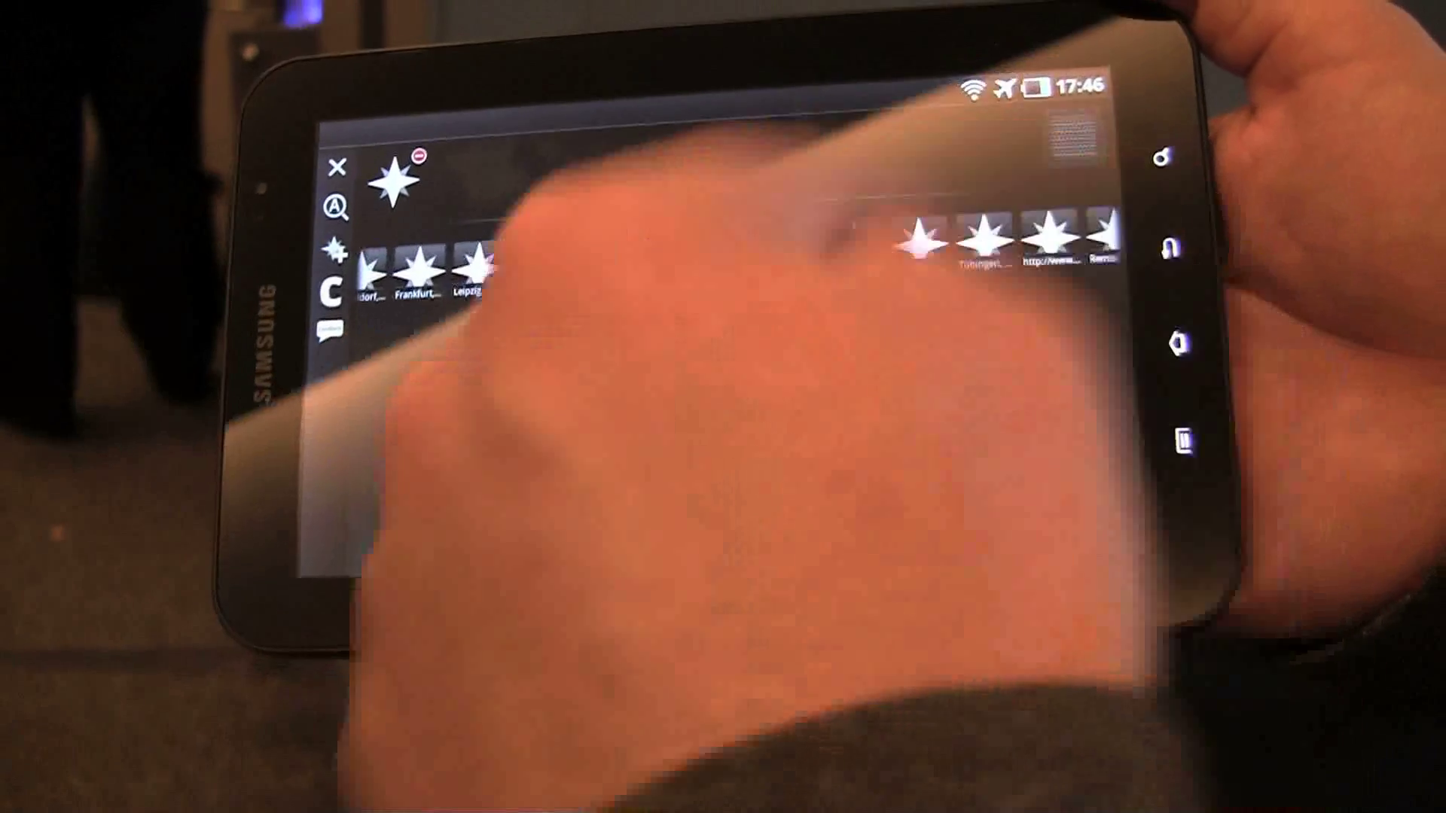
pyautogui.click(723, 249)
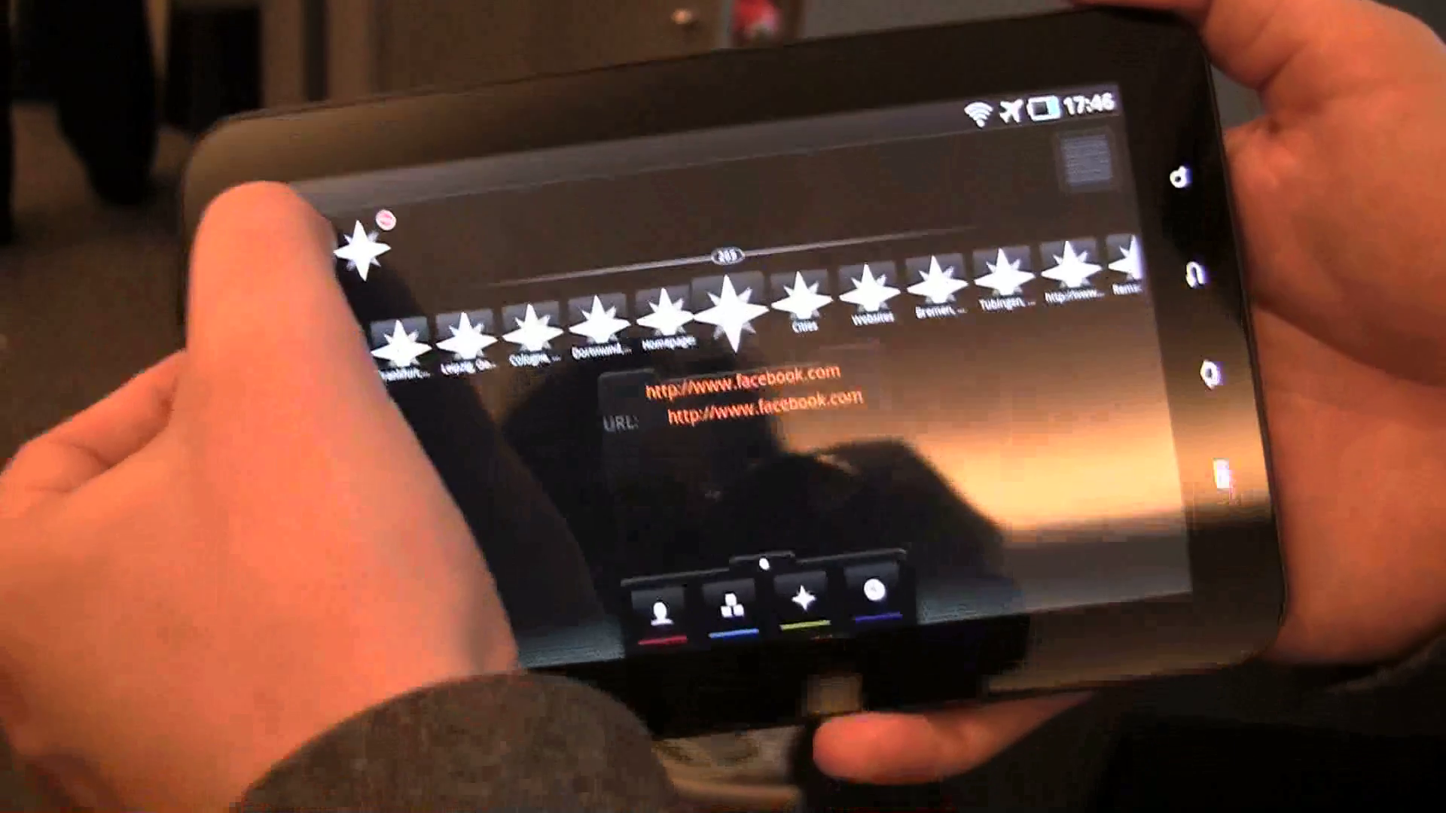
pyautogui.click(359, 249)
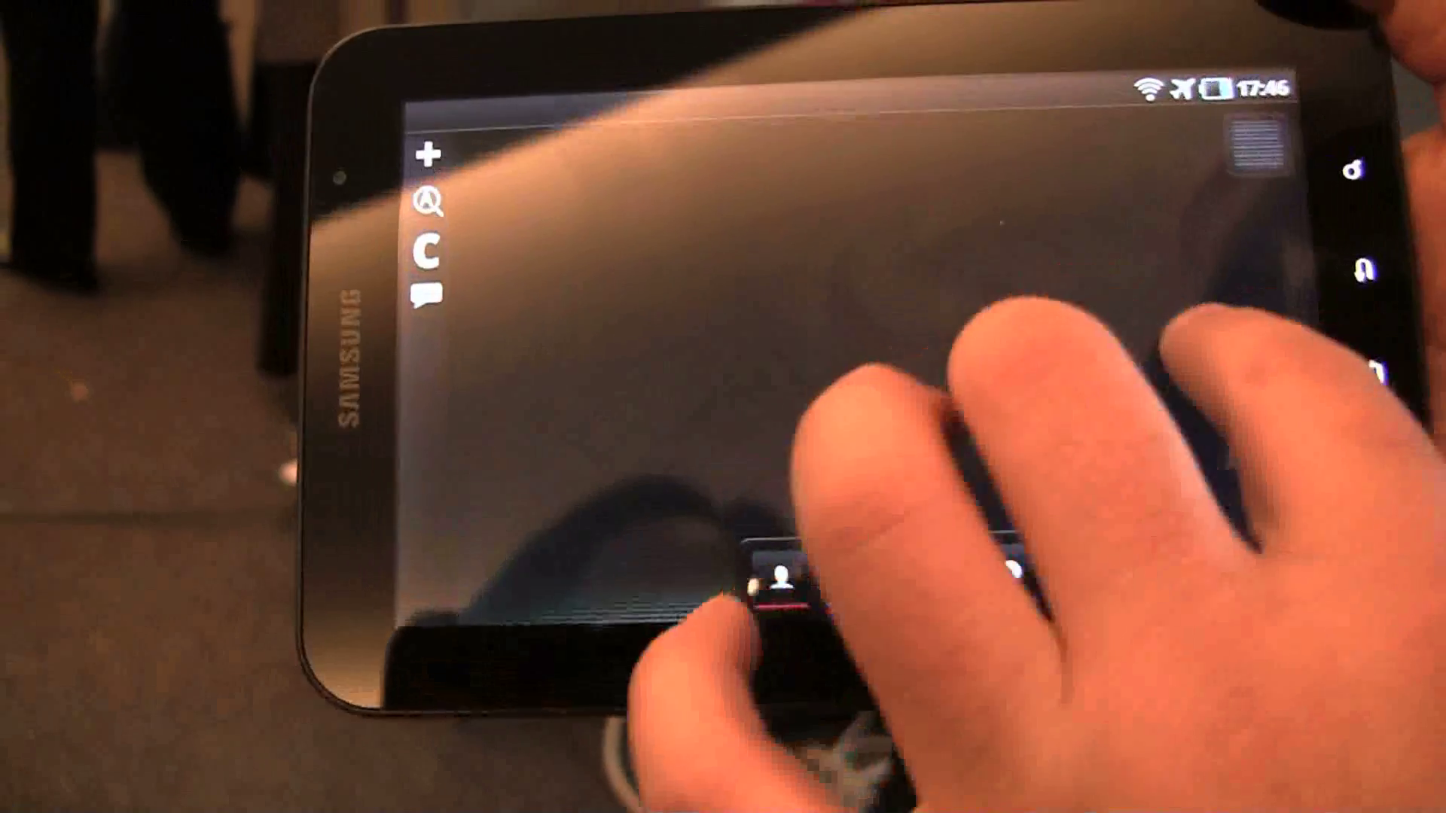
# Step: Toggle the home-screen contacts and timeline, leaving Microsoft and Nokia visible
pyautogui.click(780, 579)
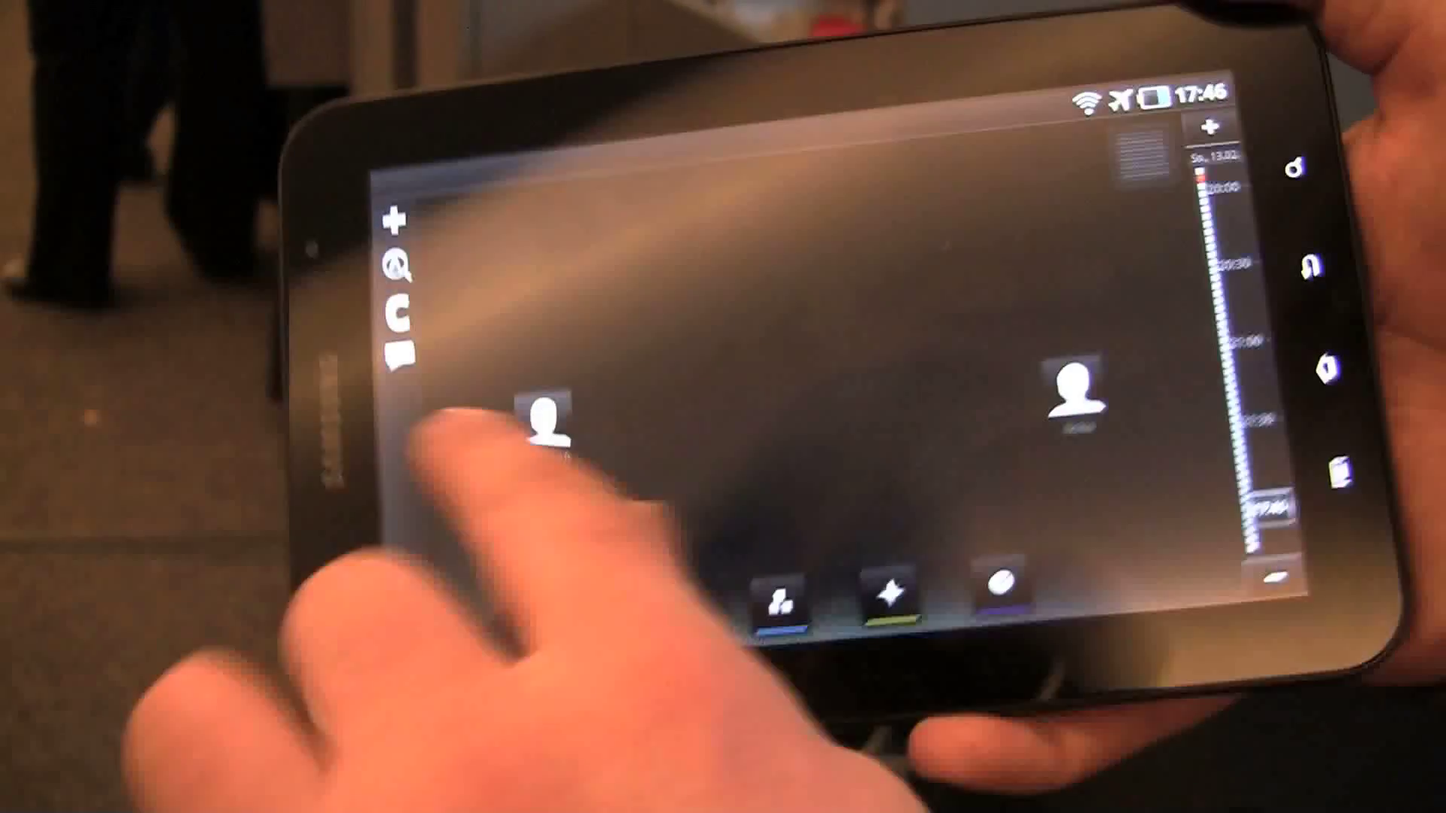
pyautogui.click(453, 435)
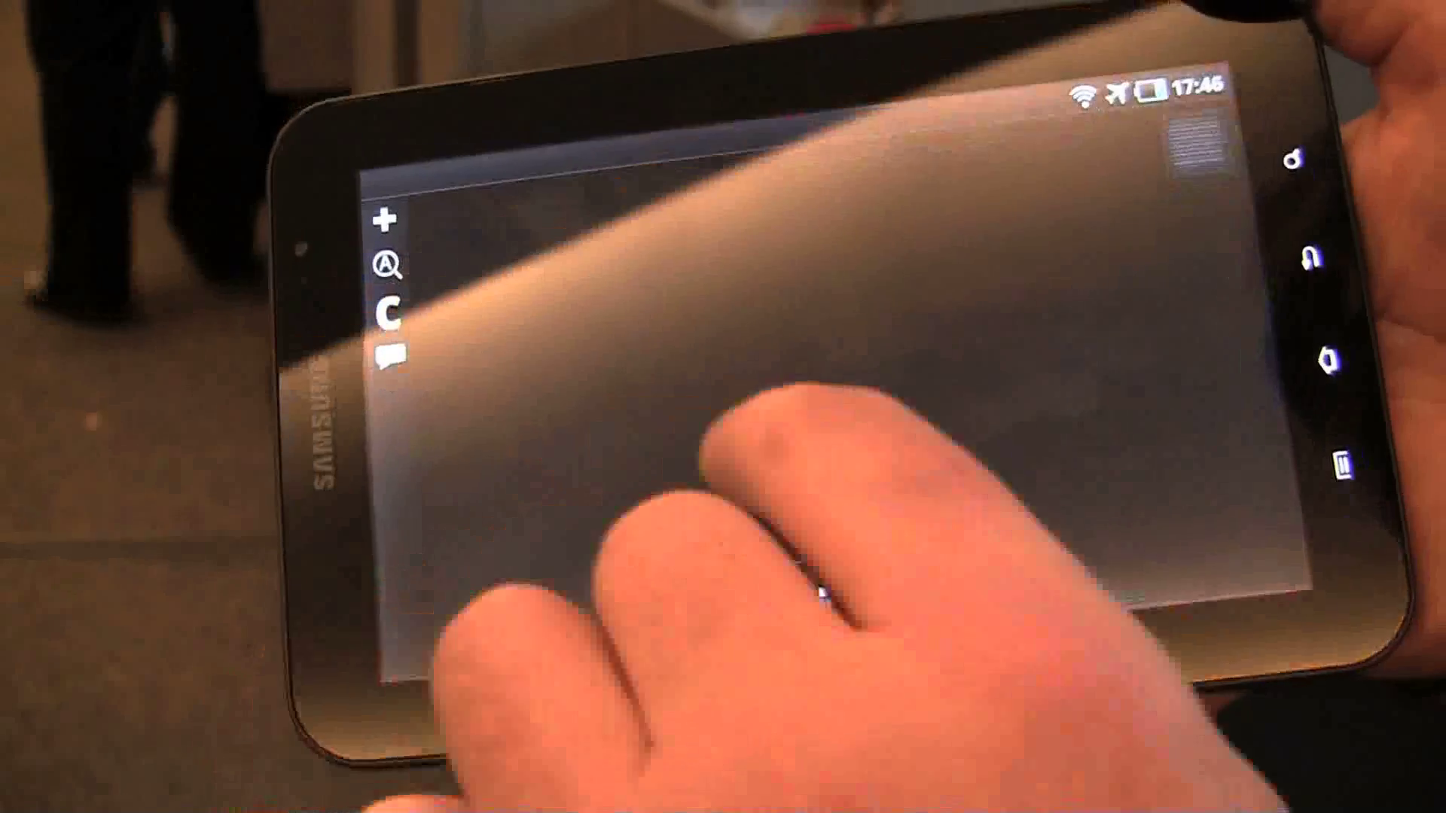
pyautogui.click(746, 622)
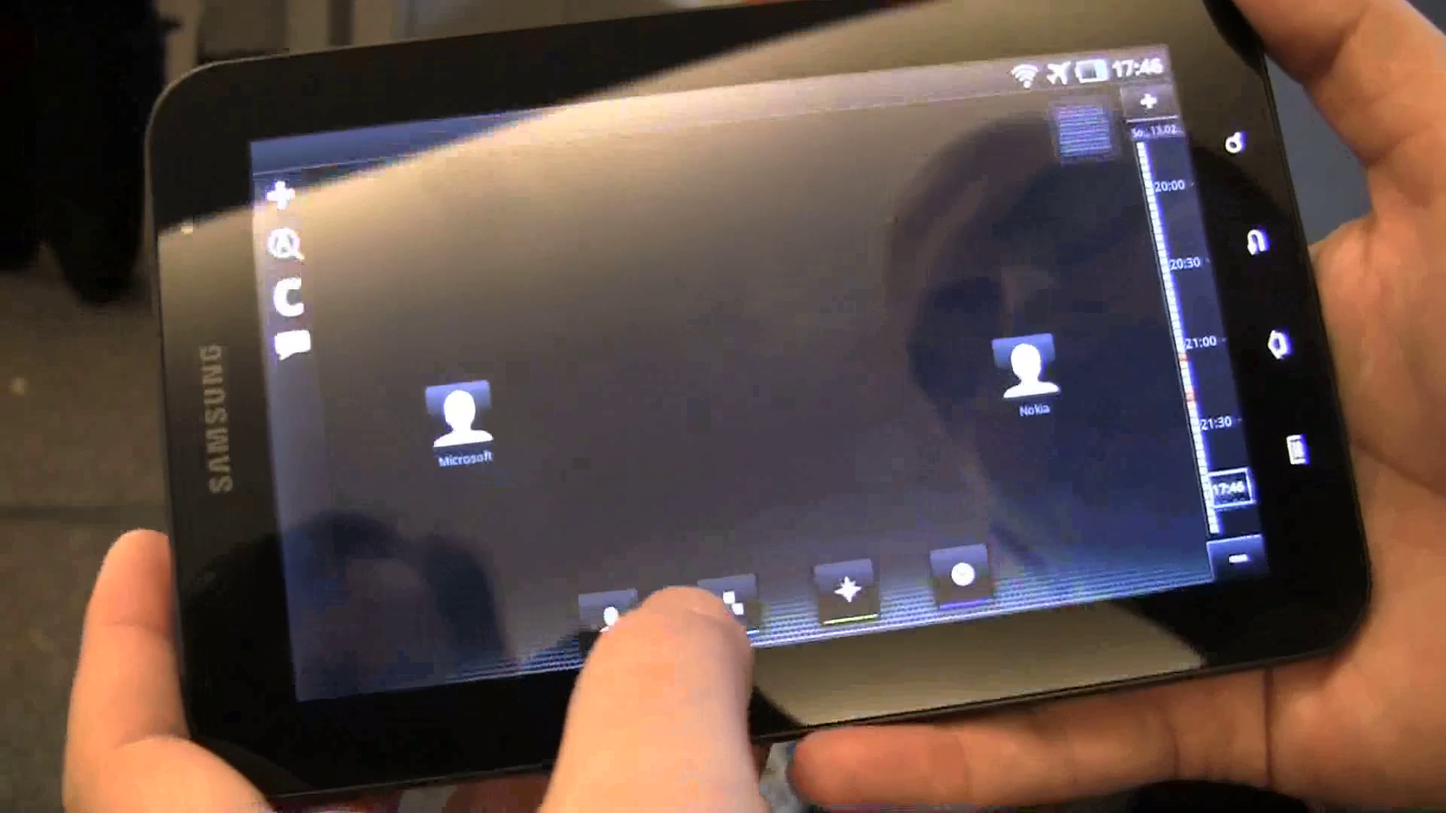
# Step: Place a contact from People beside Nokia on the home screen and show its emails
pyautogui.click(610, 610)
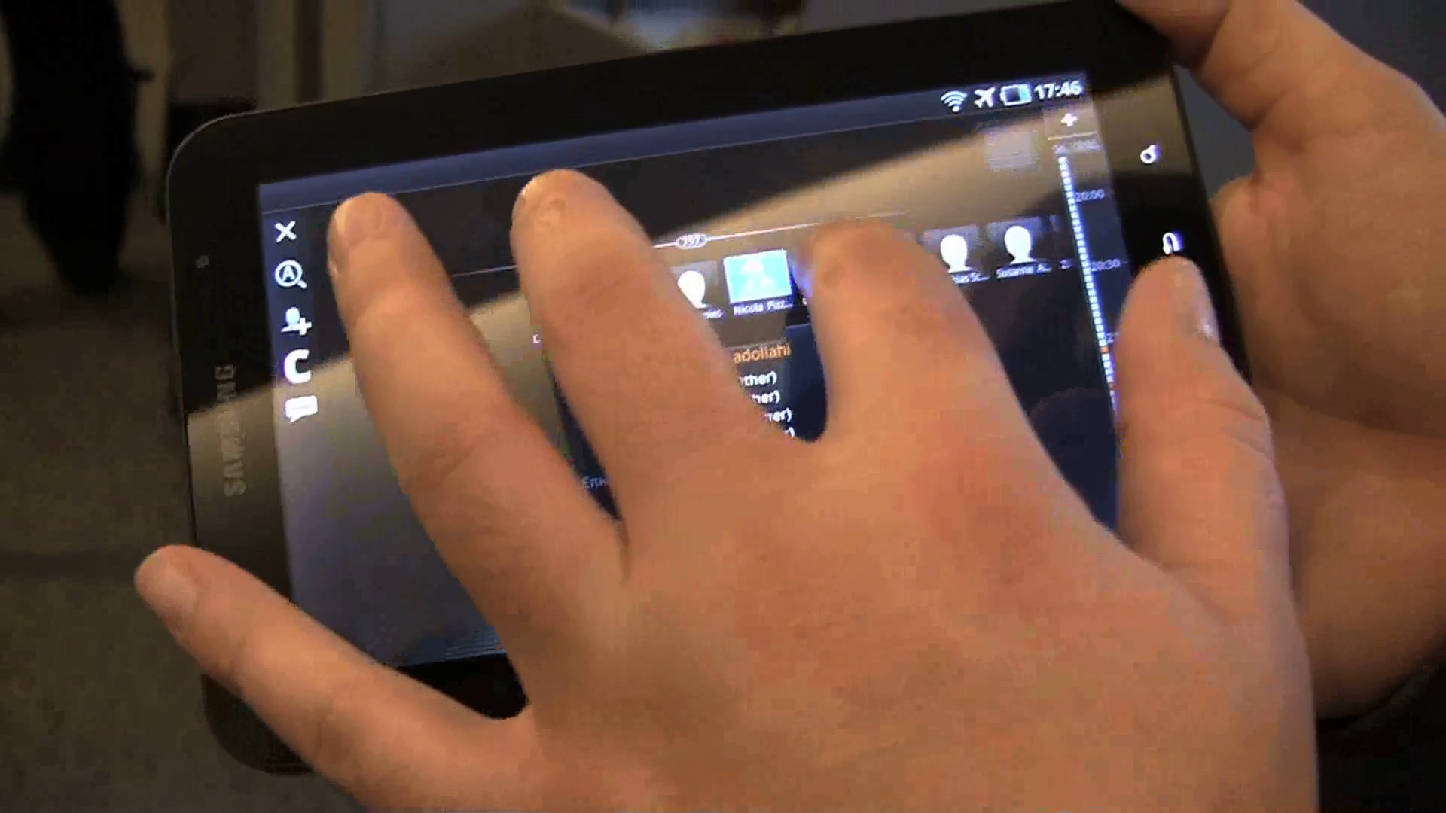
pyautogui.click(734, 294)
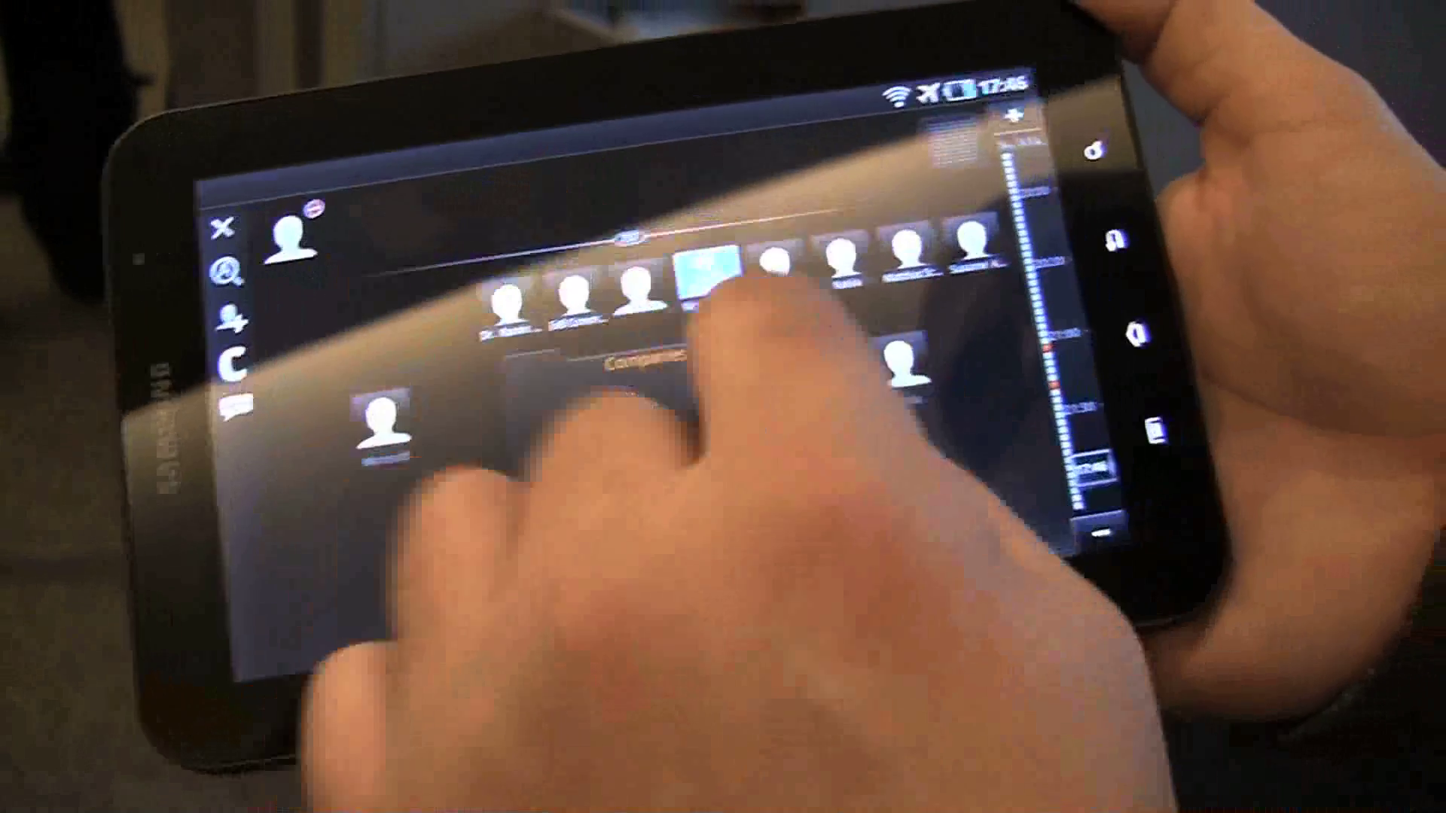
pyautogui.moveTo(822, 350); pyautogui.dragTo(850, 385)
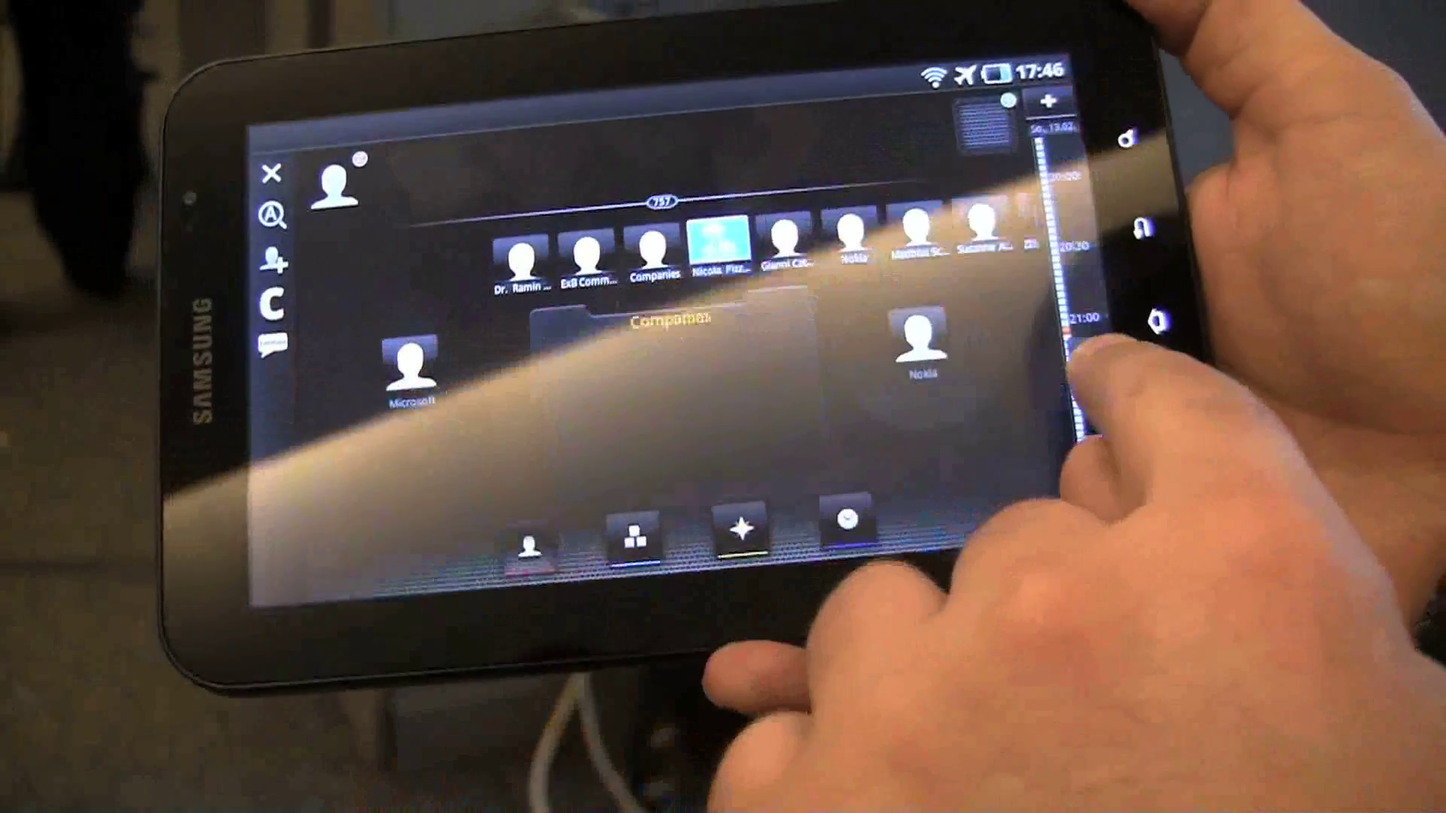
pyautogui.click(1079, 351)
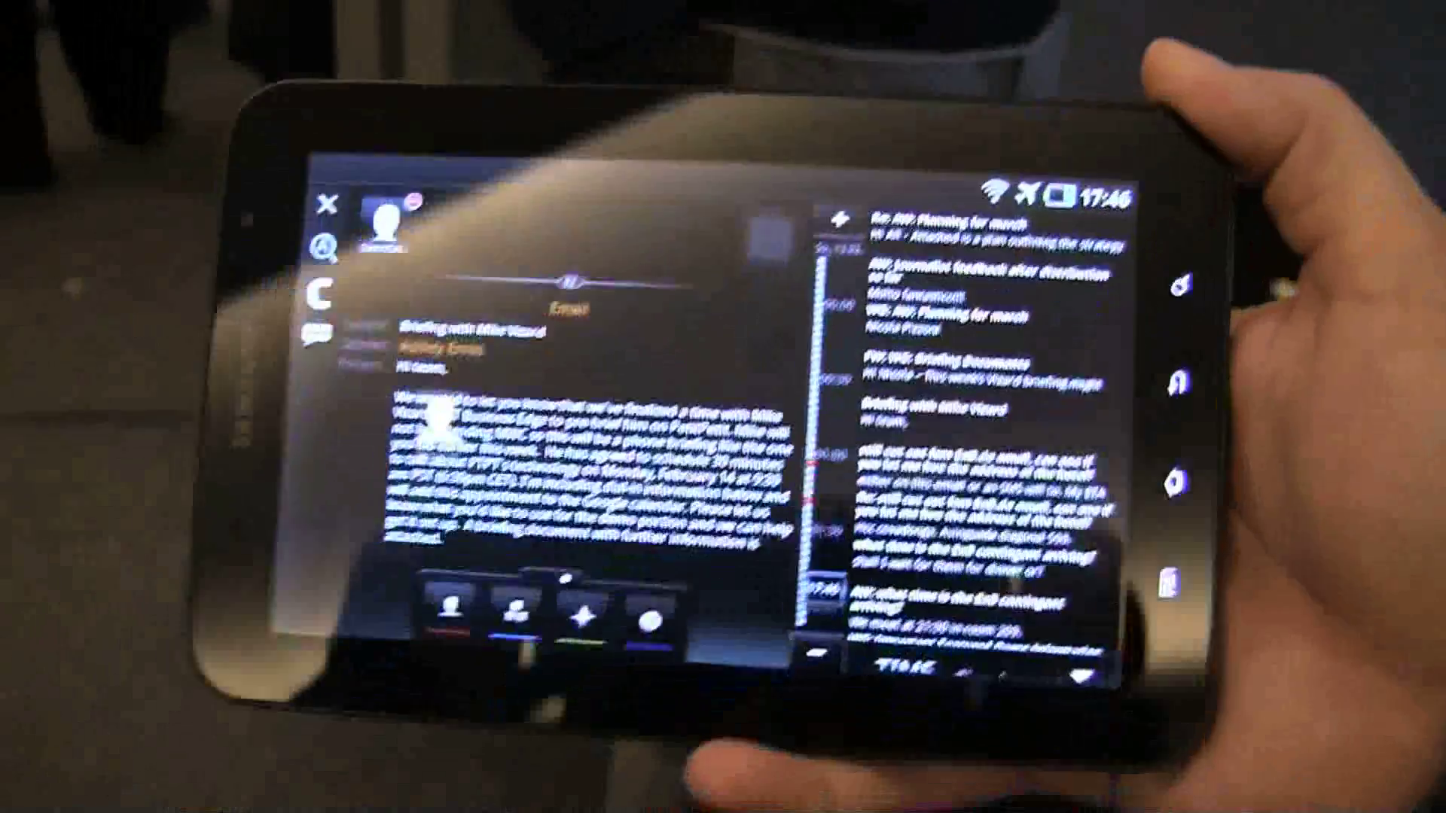
pyautogui.scroll(3, 1034, 374)
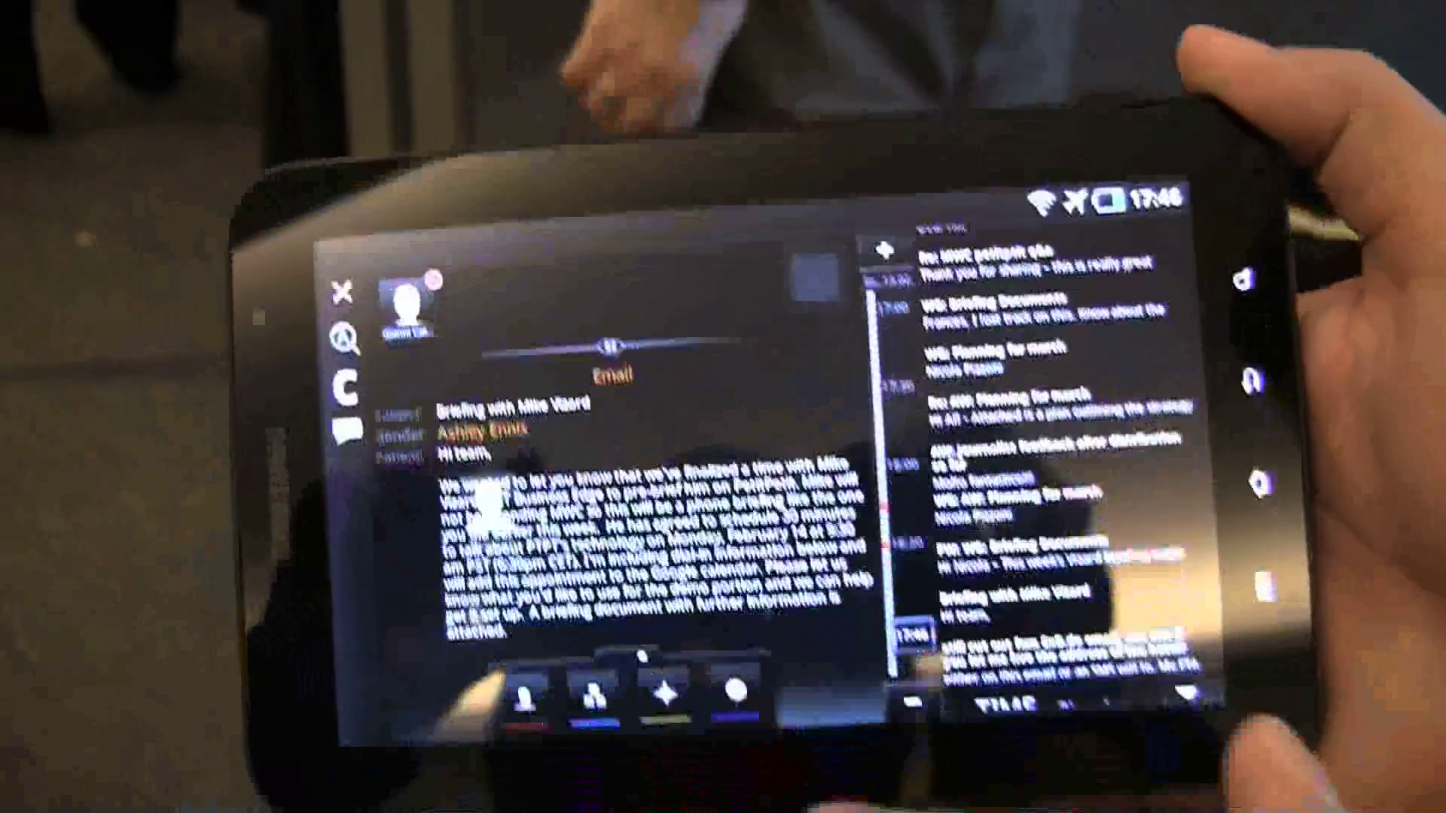
# Step: Read the journalist feedback and briefing emails, filter by the sender, then close the view
pyautogui.click(1061, 443)
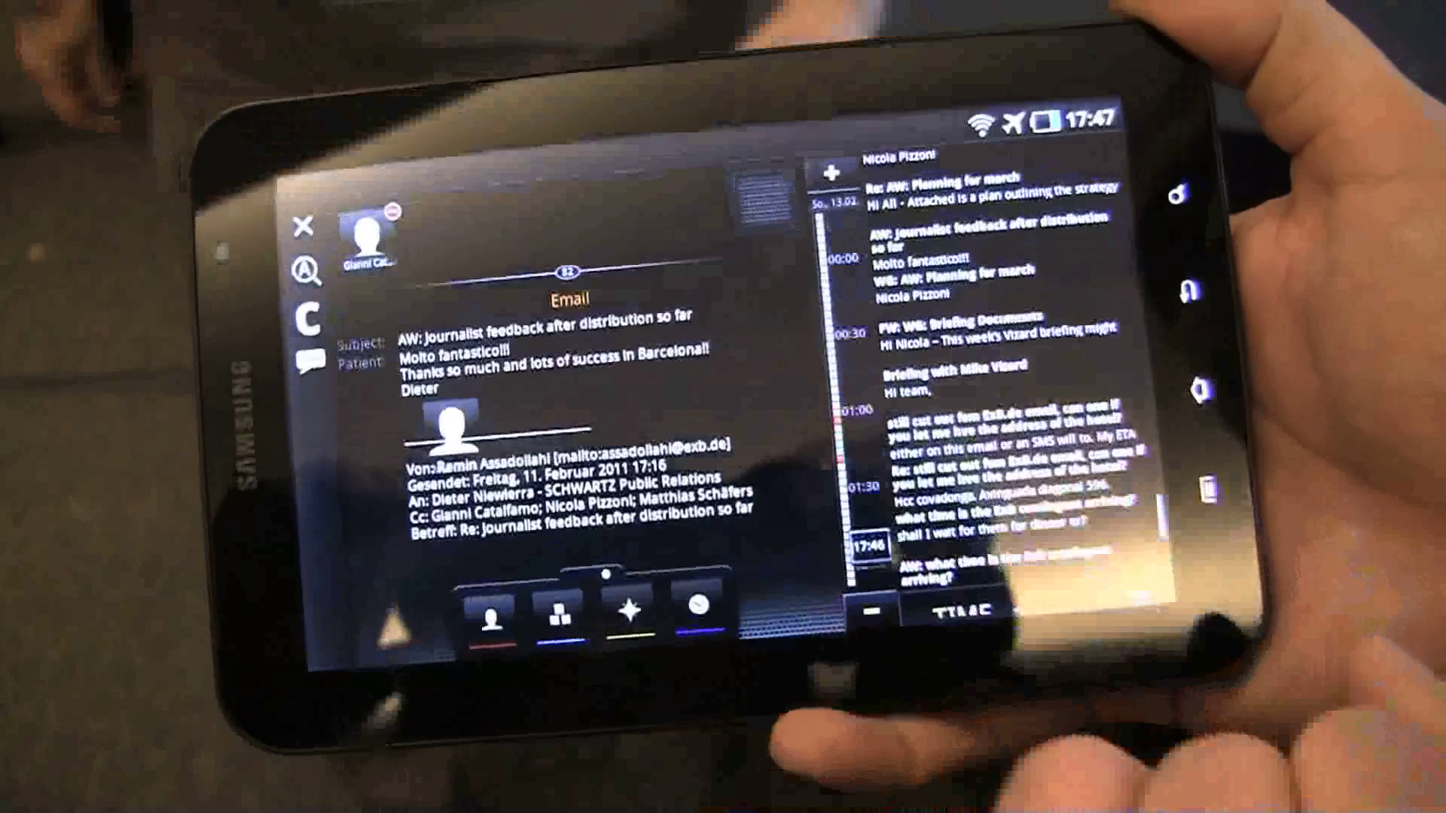
pyautogui.click(961, 375)
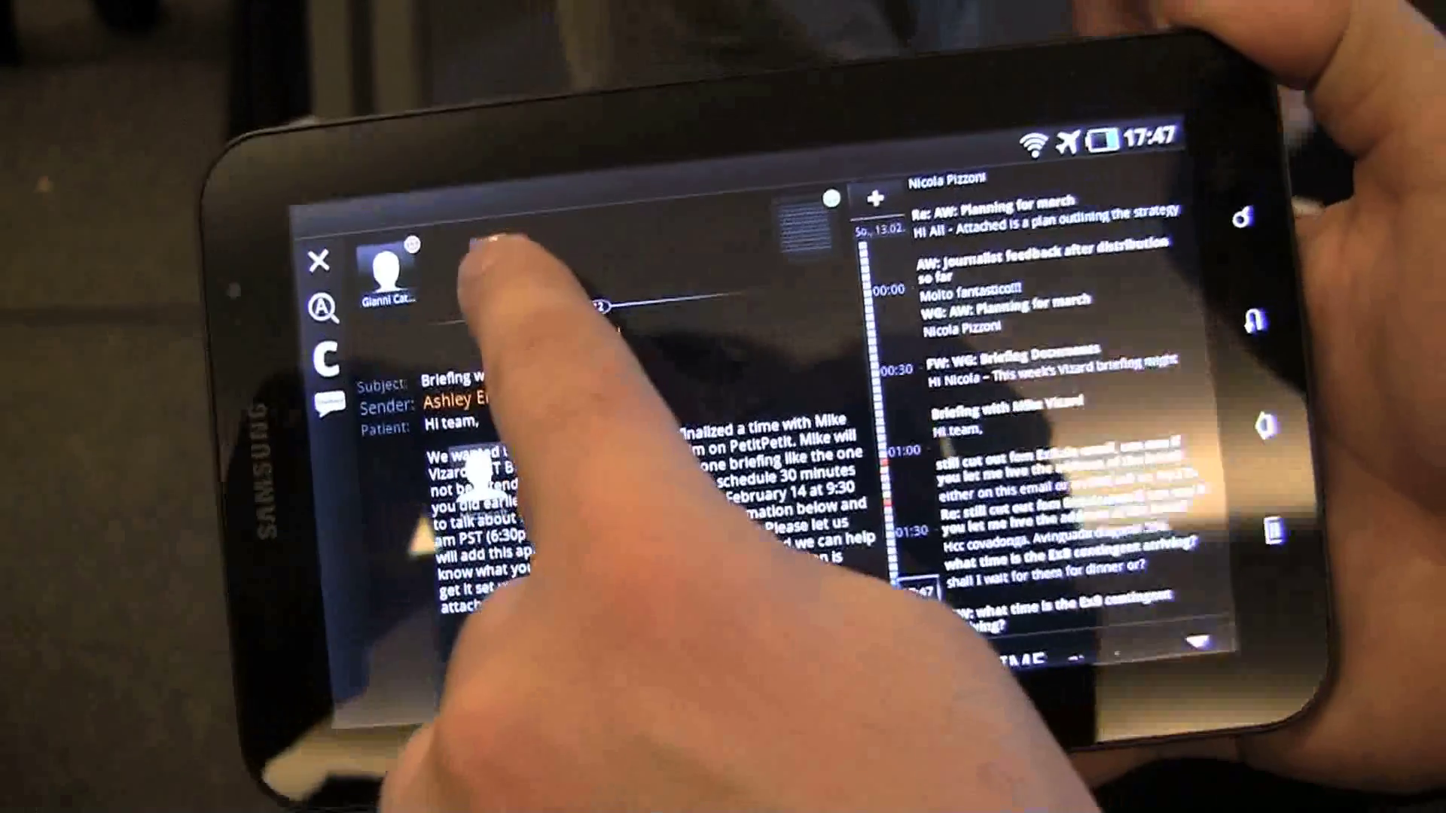
pyautogui.click(497, 247)
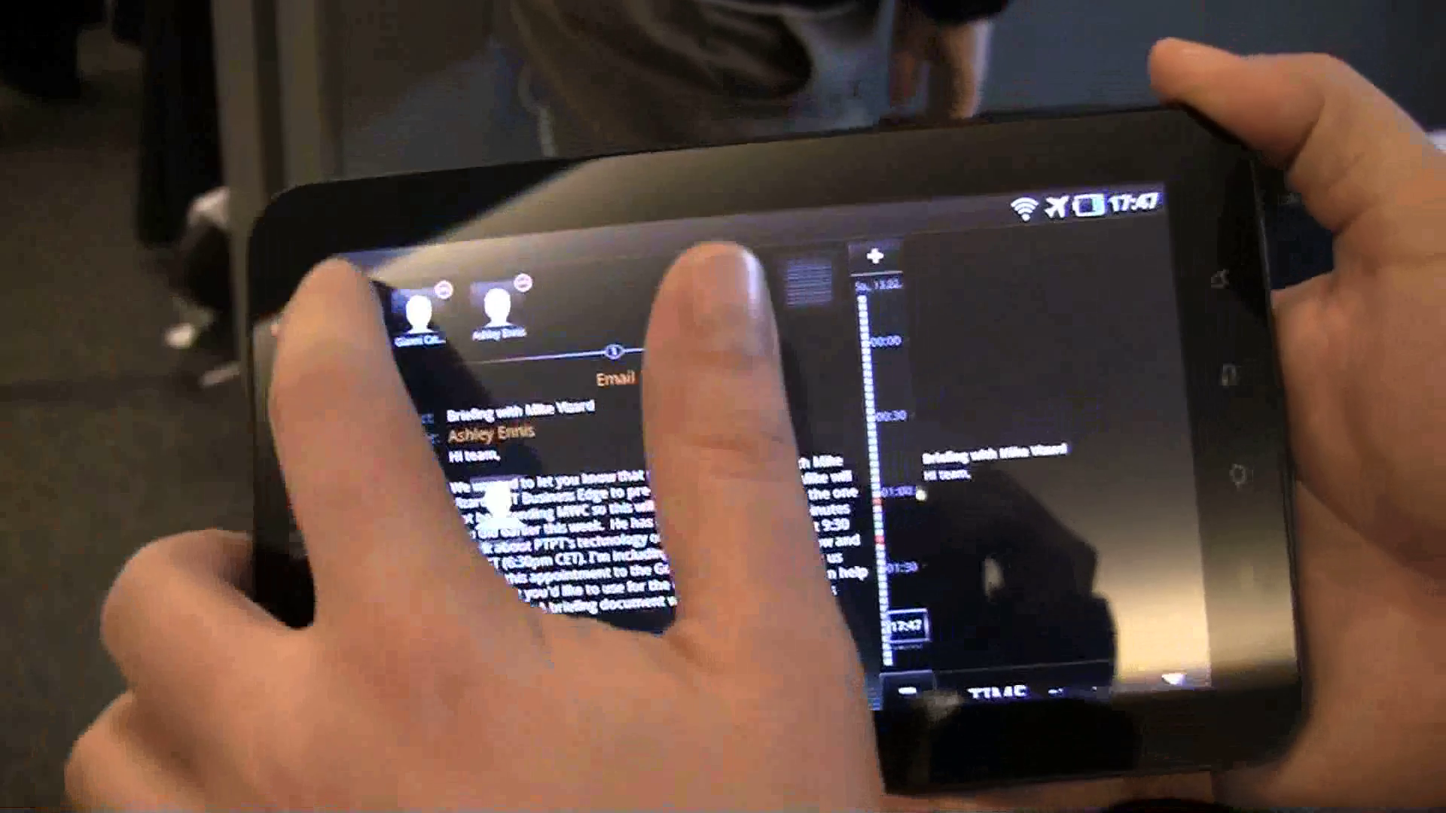
pyautogui.click(706, 265)
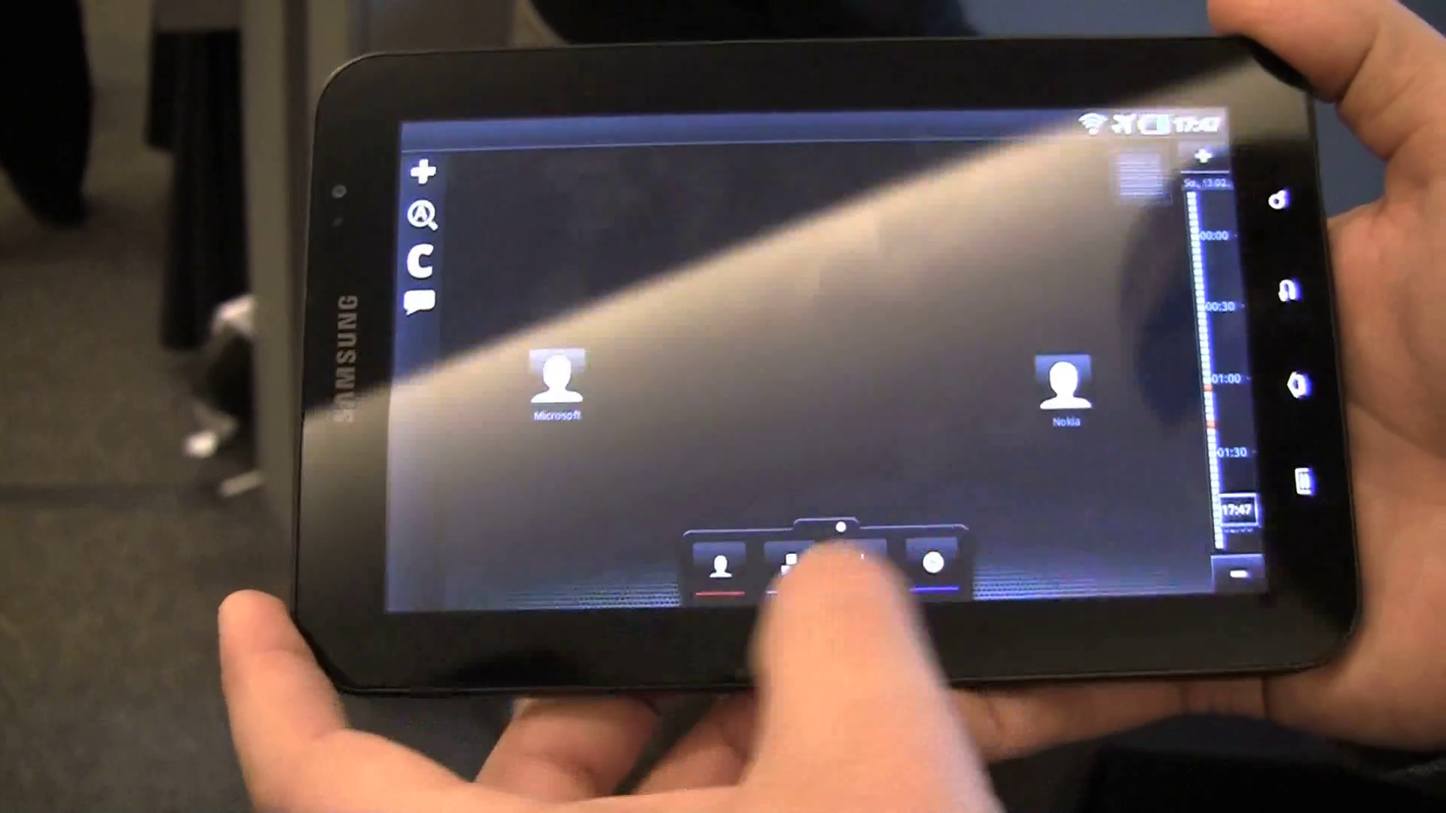
# Step: Search the places collection for 'asco' to bring up Ascona
pyautogui.click(849, 570)
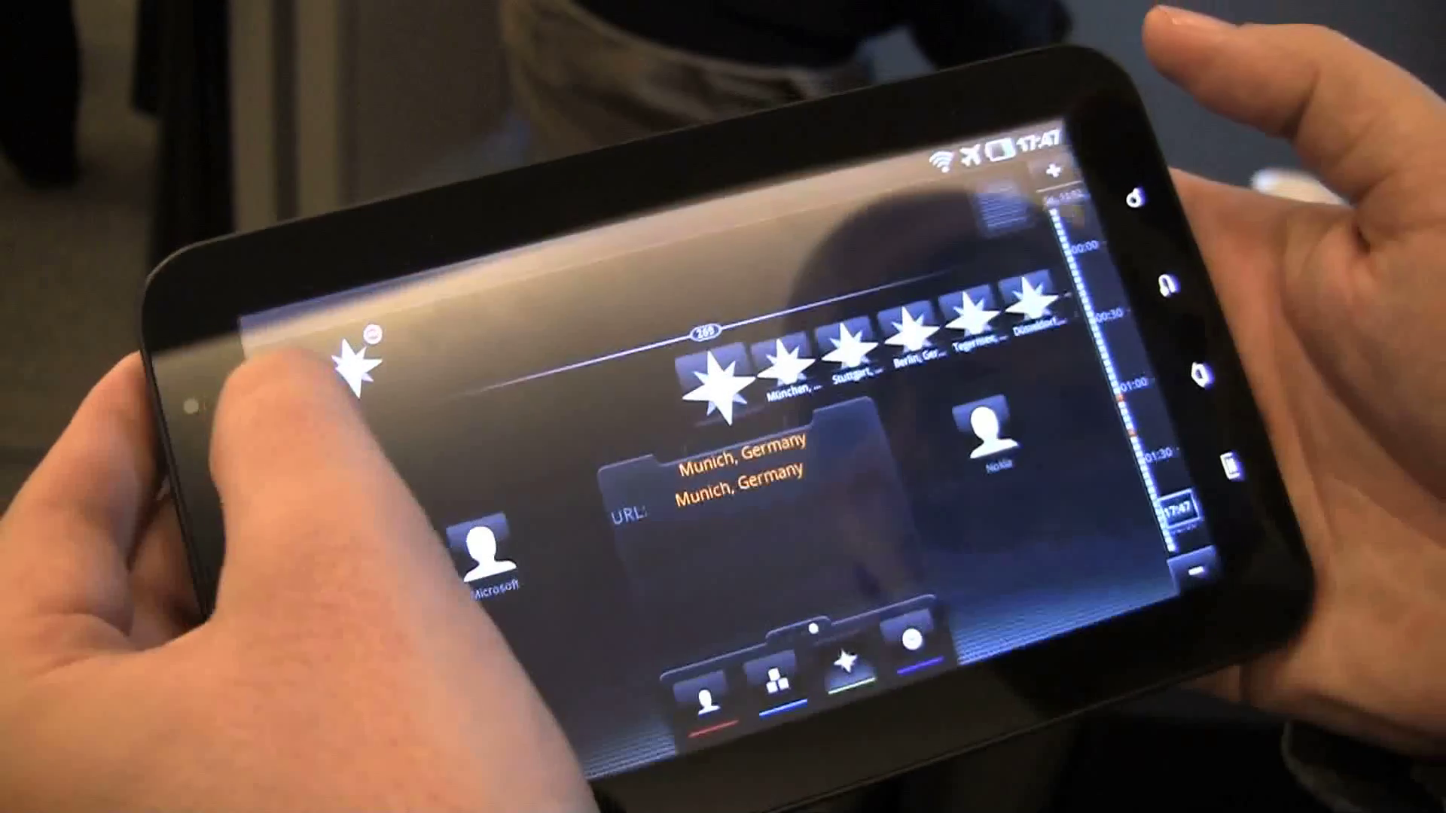
pyautogui.click(338, 367)
pyautogui.click(299, 390)
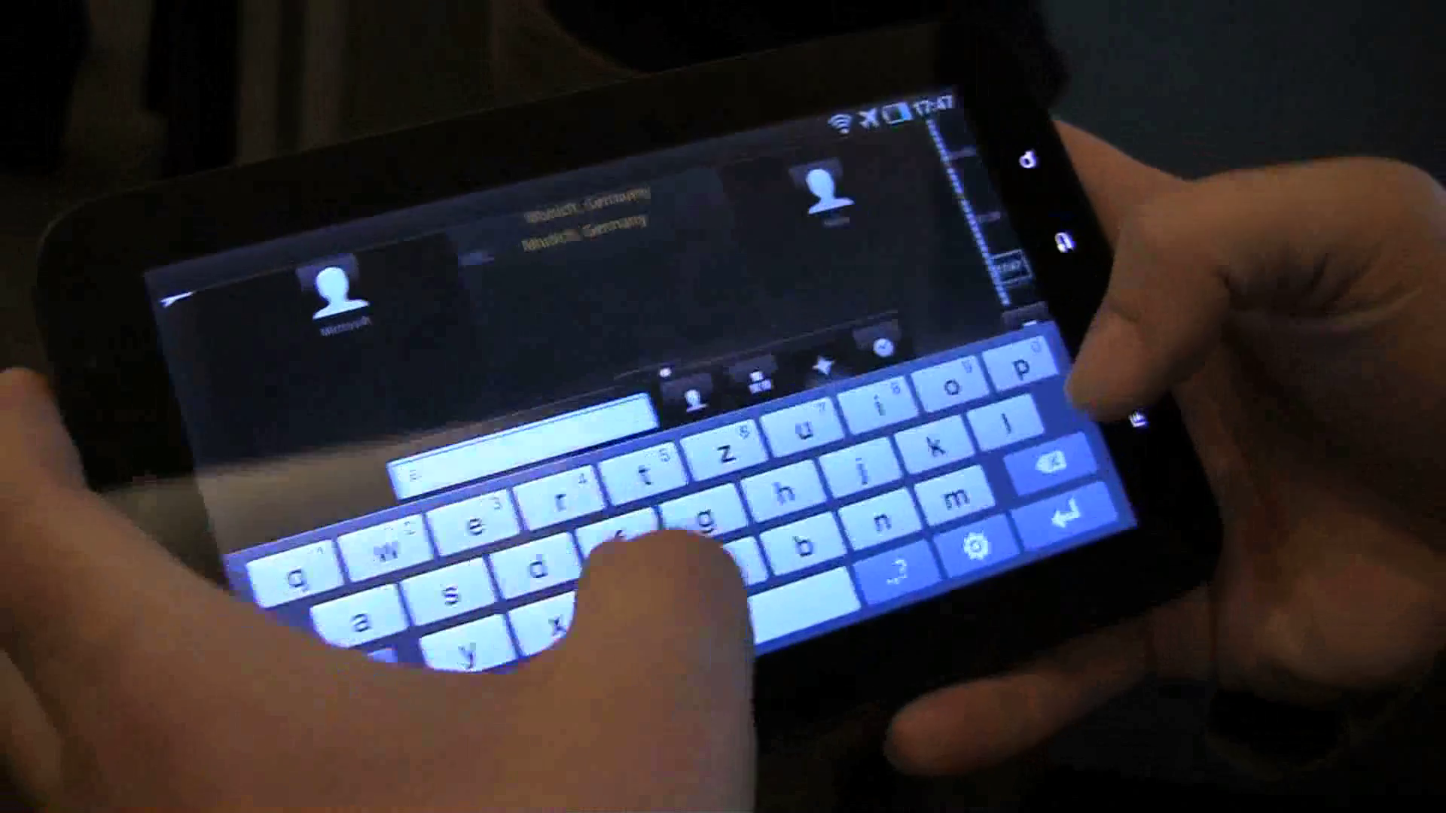
pyautogui.write('aug')
pyautogui.write('asco')
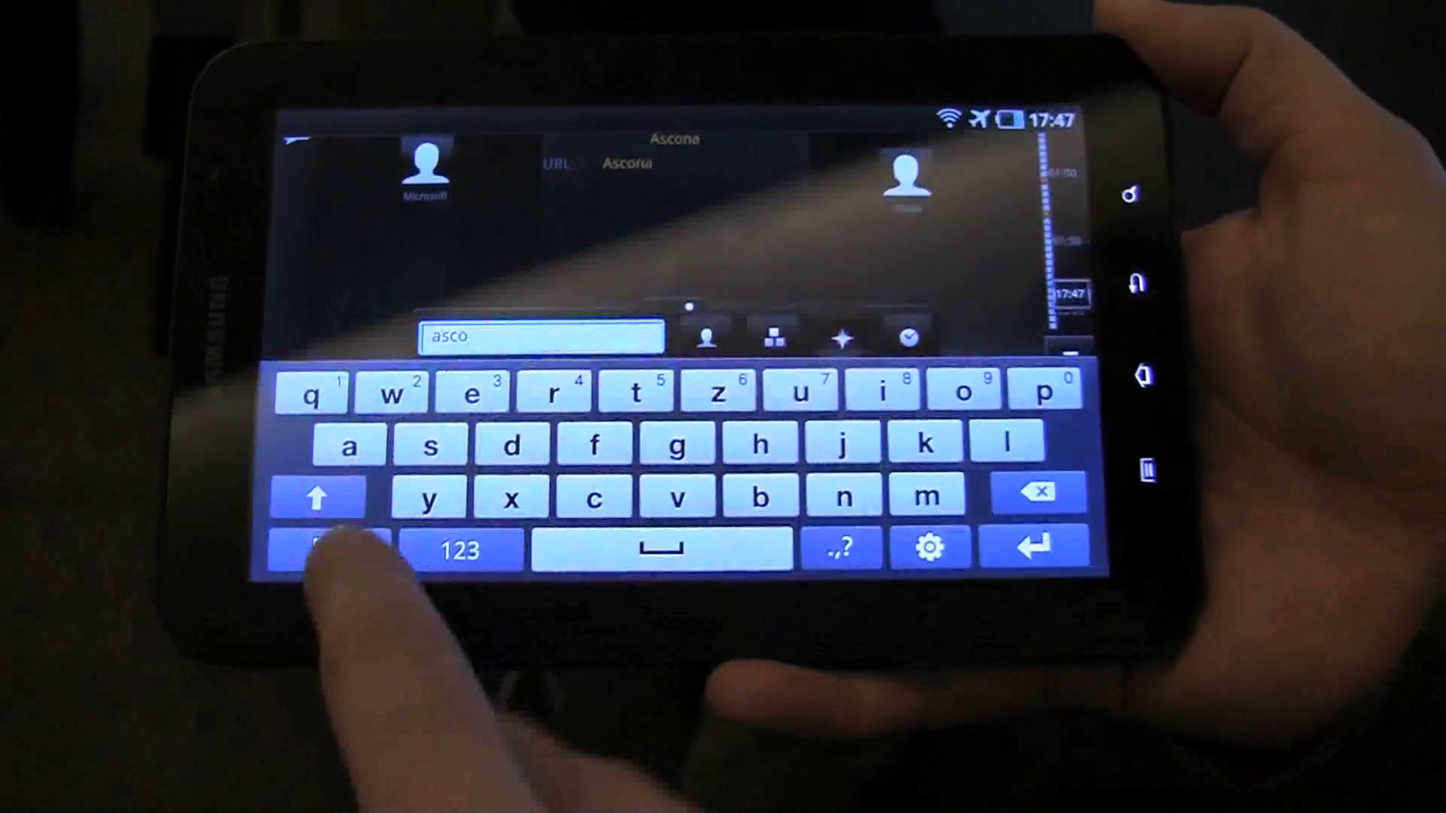
pyautogui.click(328, 548)
pyautogui.click(842, 337)
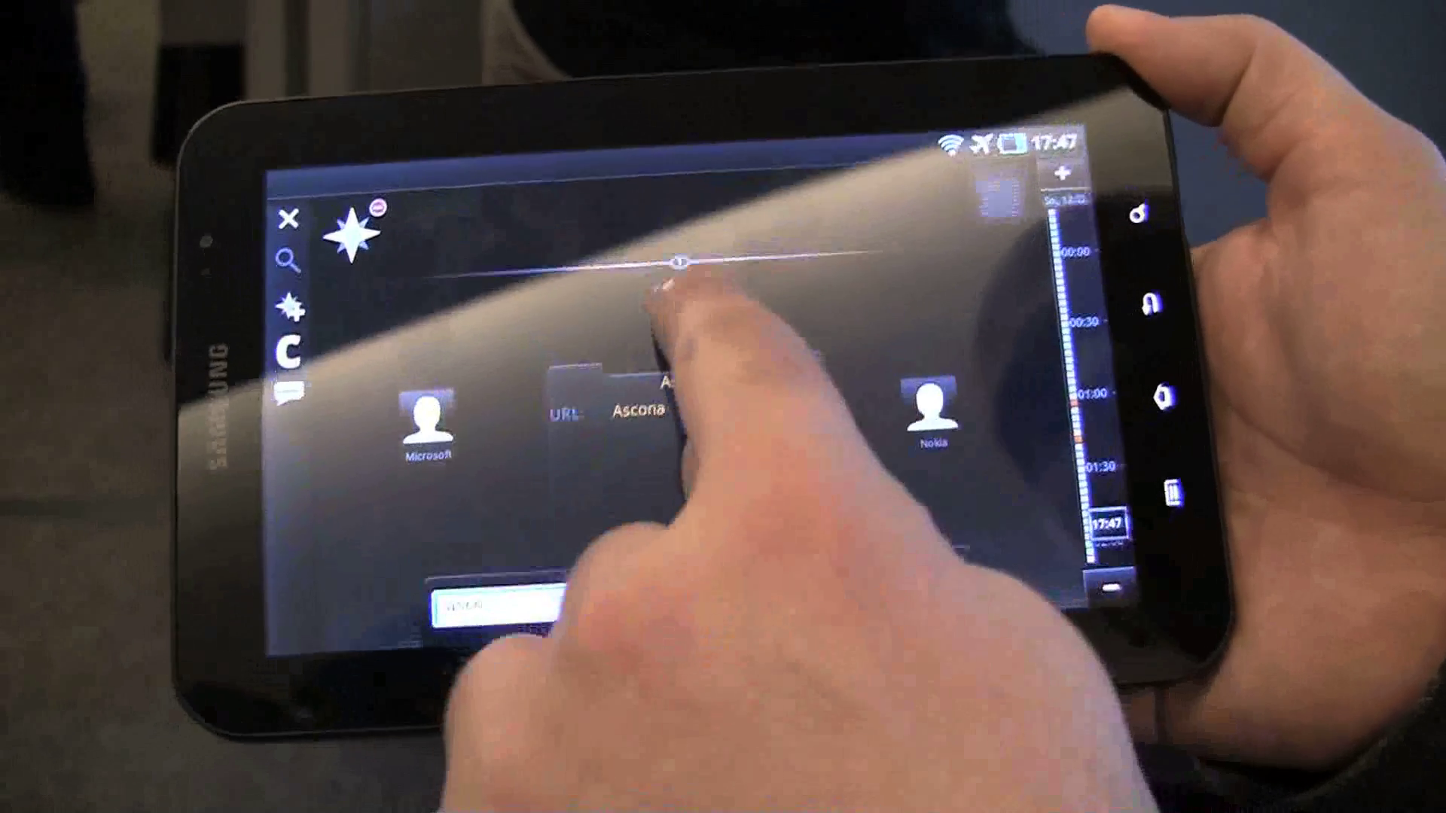
# Step: Drag Ascona and the Microsoft contact onto the home screen, pinning Ascona below the contacts
pyautogui.moveTo(667, 288); pyautogui.dragTo(774, 373)
pyautogui.moveTo(830, 427)
pyautogui.mouseDown()
pyautogui.moveTo(848, 438)
pyautogui.moveTo(802, 492)
pyautogui.mouseUp()
pyautogui.click(888, 549)
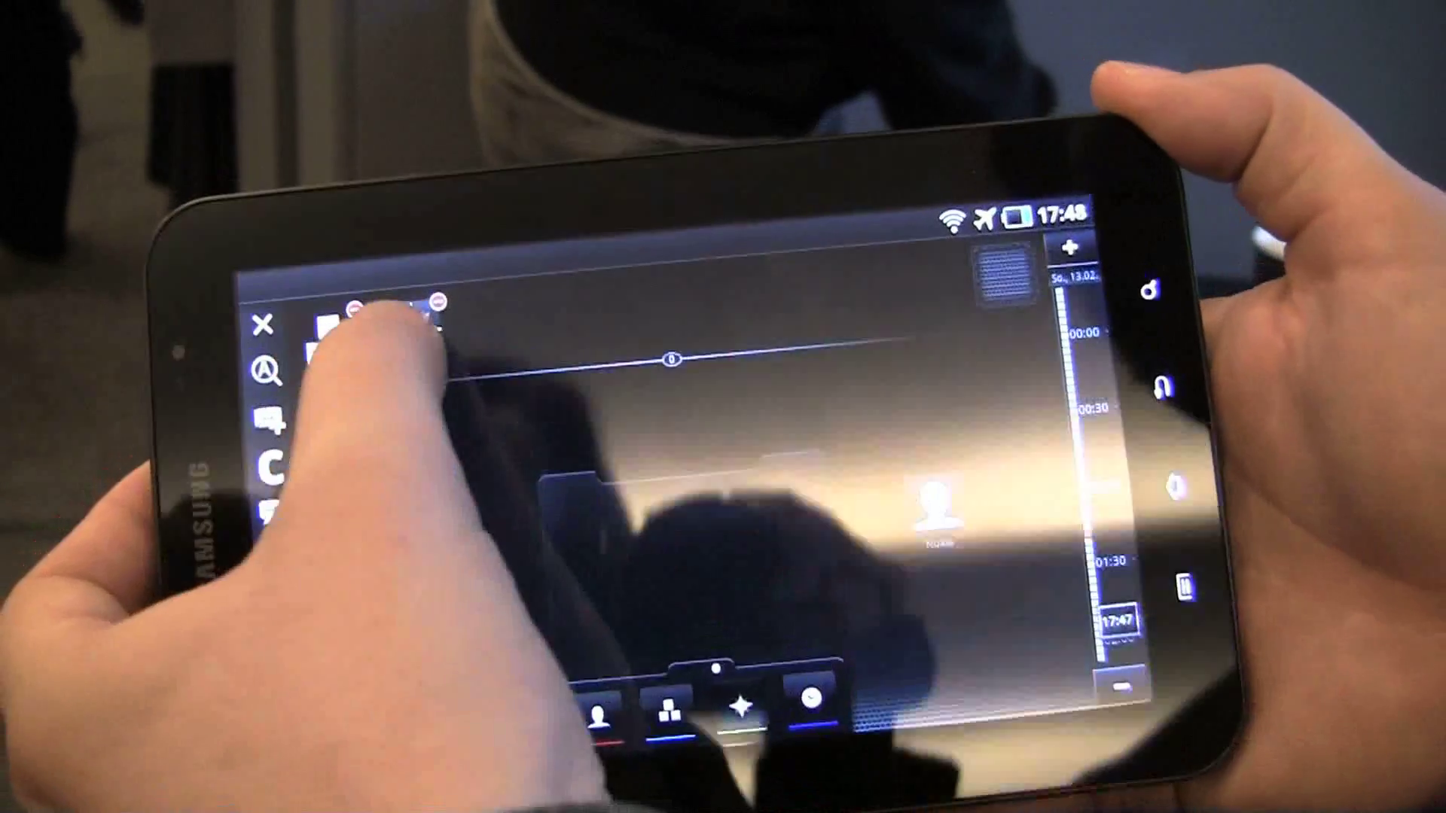
pyautogui.moveTo(401, 339); pyautogui.dragTo(406, 509)
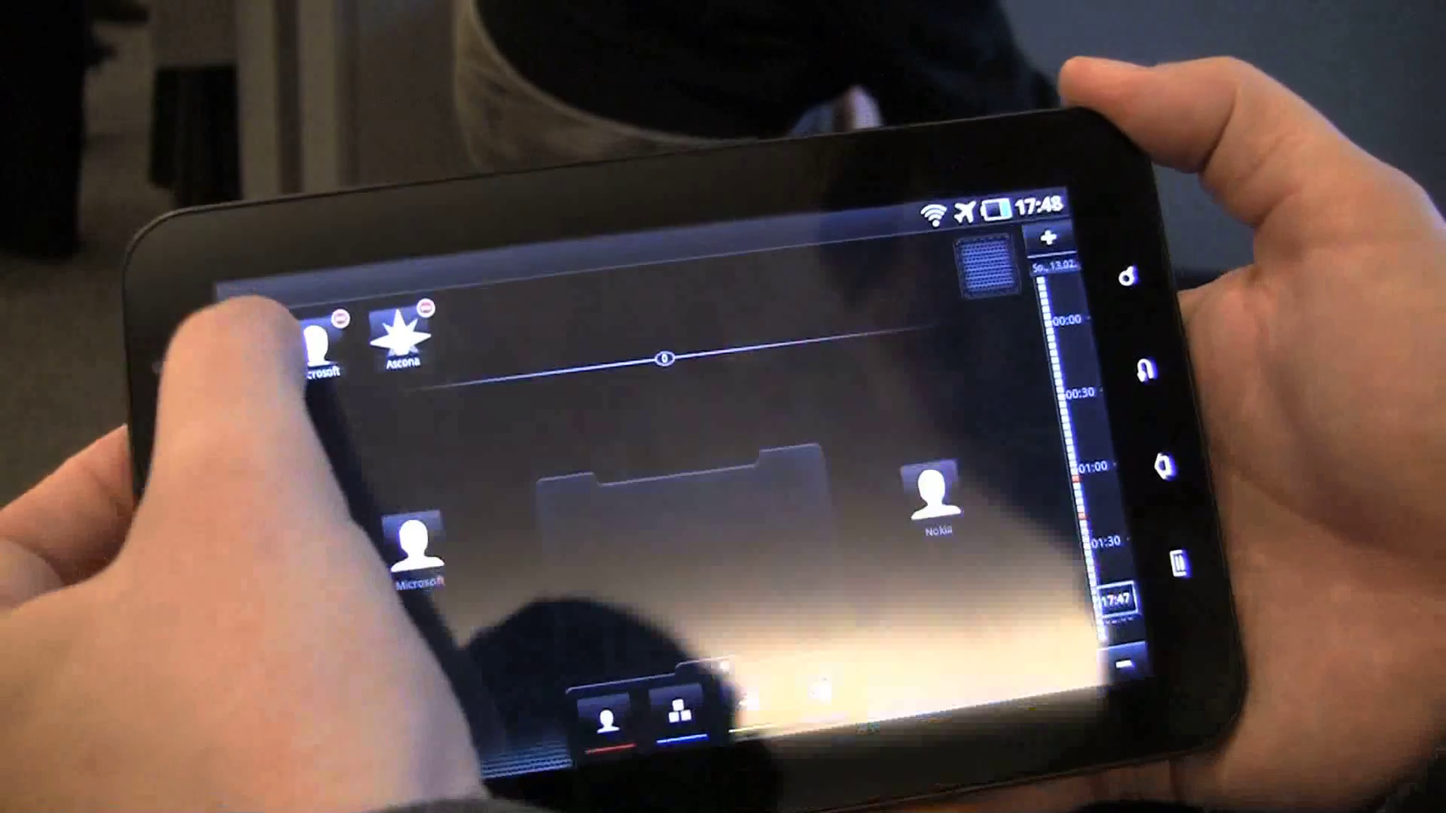
pyautogui.moveTo(424, 266)
pyautogui.mouseDown()
pyautogui.moveTo(416, 576)
pyautogui.moveTo(508, 458)
pyautogui.moveTo(599, 469)
pyautogui.mouseUp()
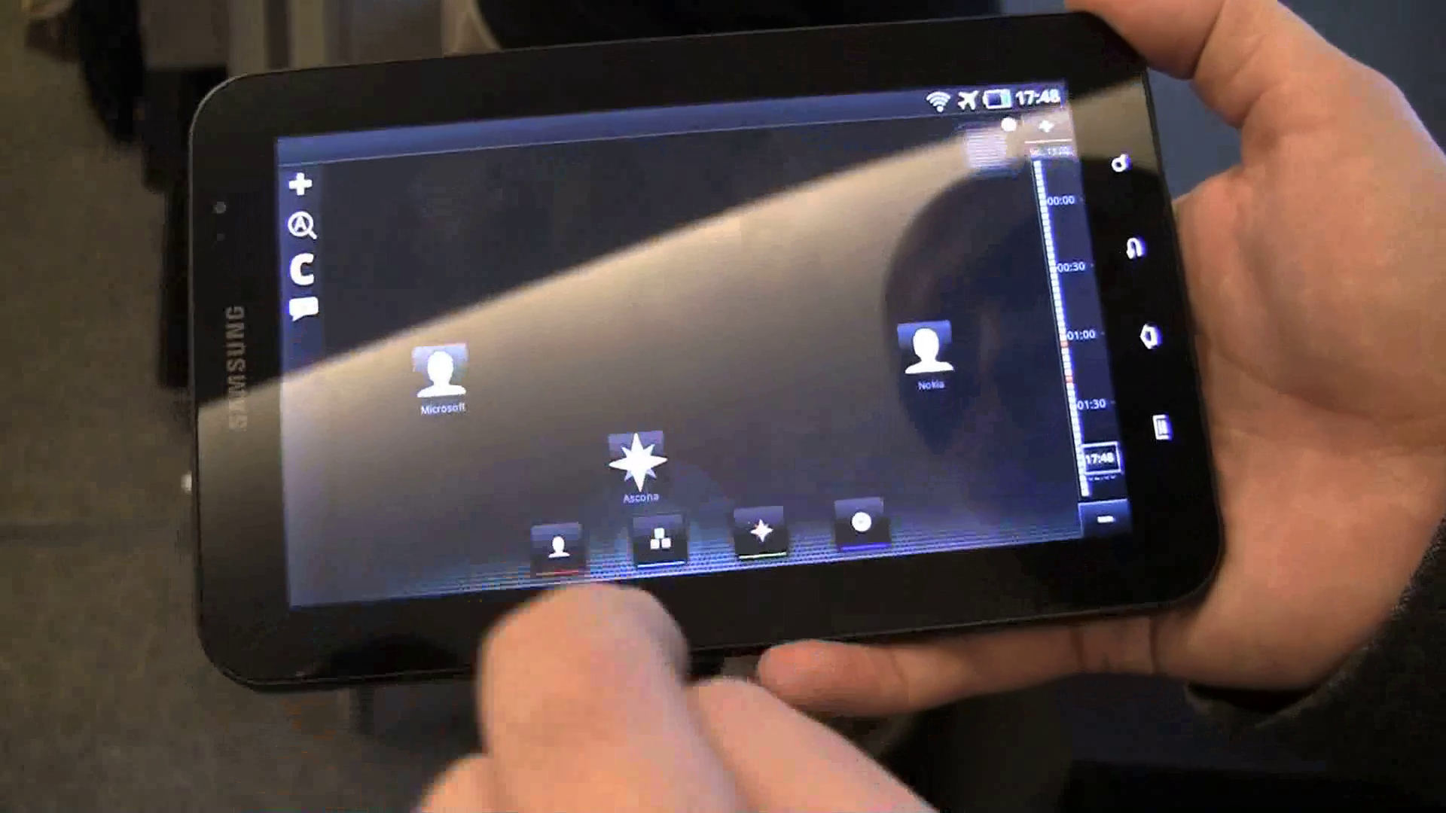